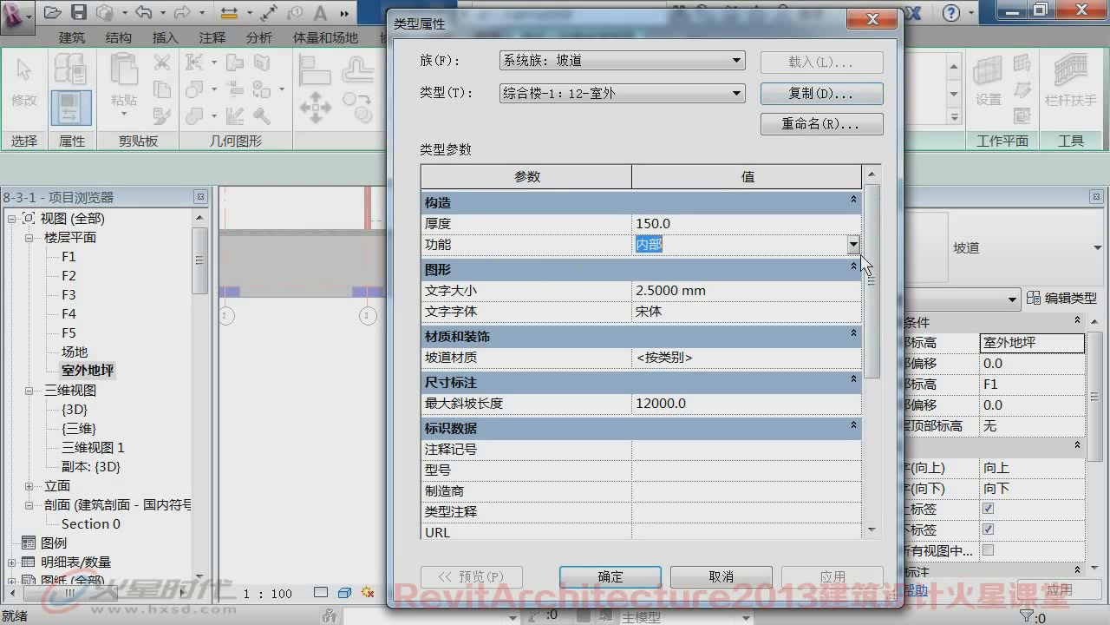
- Set the 综合楼-1：12-室外 ramp type's function to 外部 and its text size to 3 mm
{"action": "left_click", "coordinate": [854, 244]}
{"action": "left_click", "coordinate": [677, 289]}
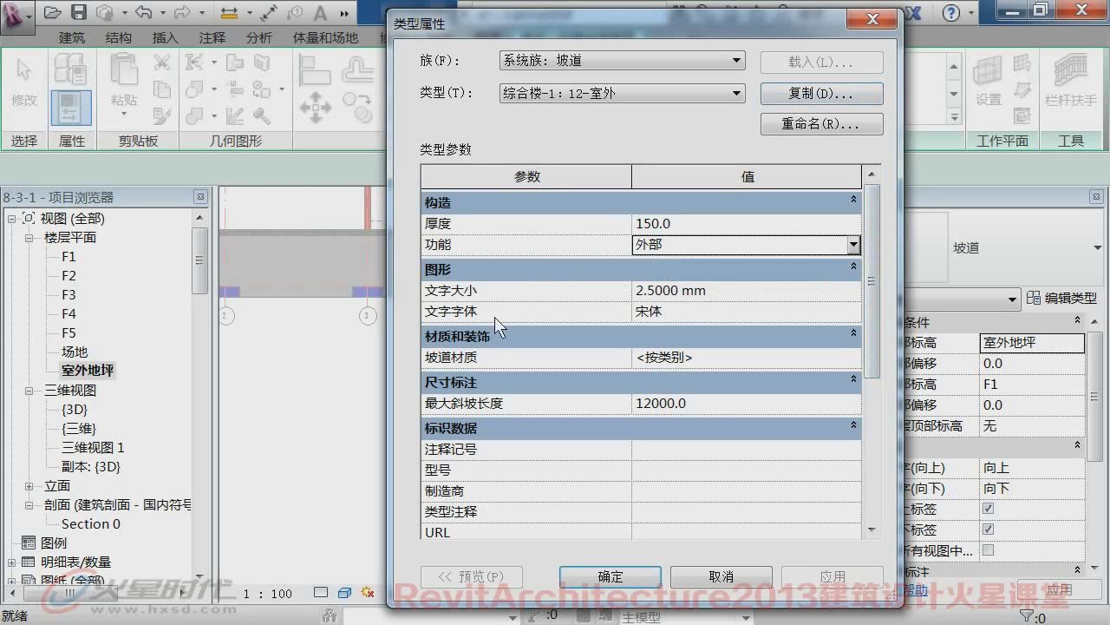
{"action": "left_click", "coordinate": [768, 290]}
{"action": "type", "text": "3"}
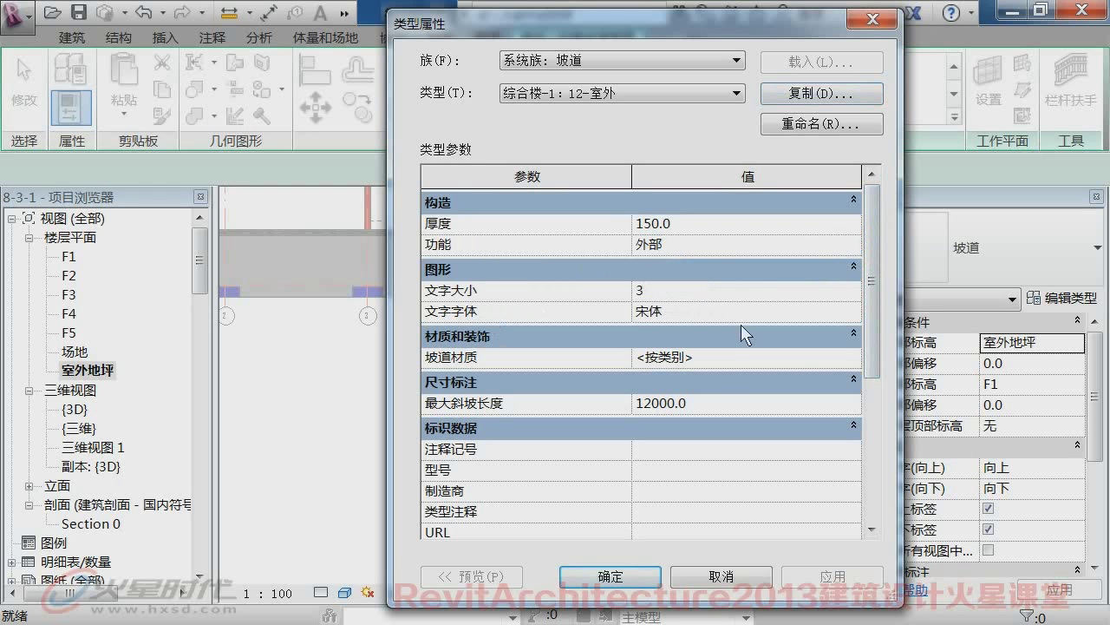
- Assign the material 综合楼-现场浇注混凝土 to the ramp type
{"action": "left_click", "coordinate": [793, 362]}
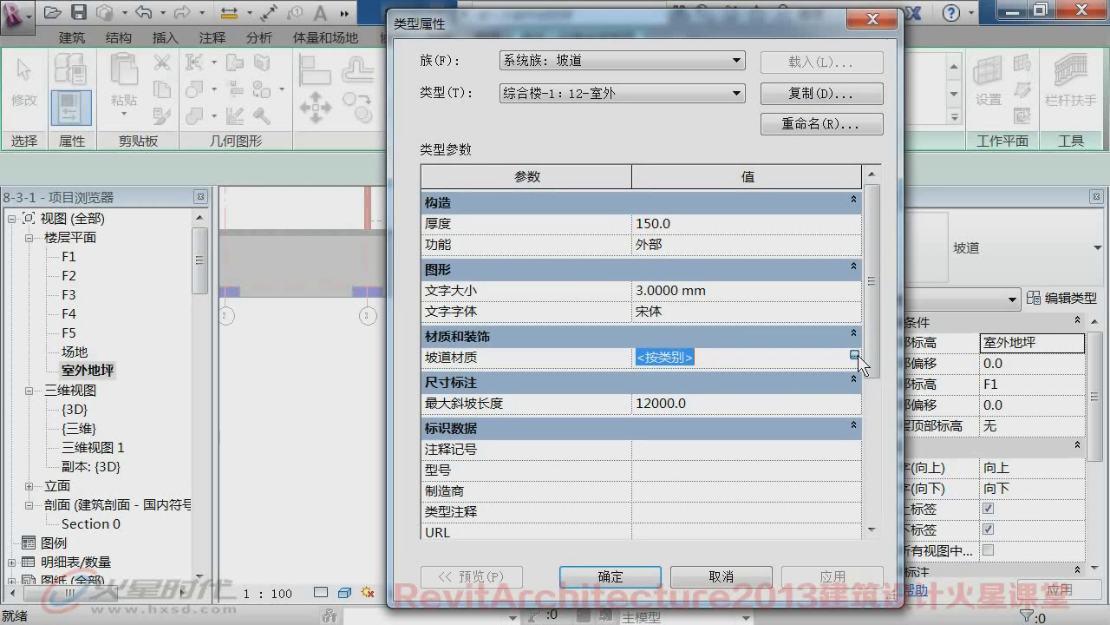
{"action": "left_click", "coordinate": [855, 356]}
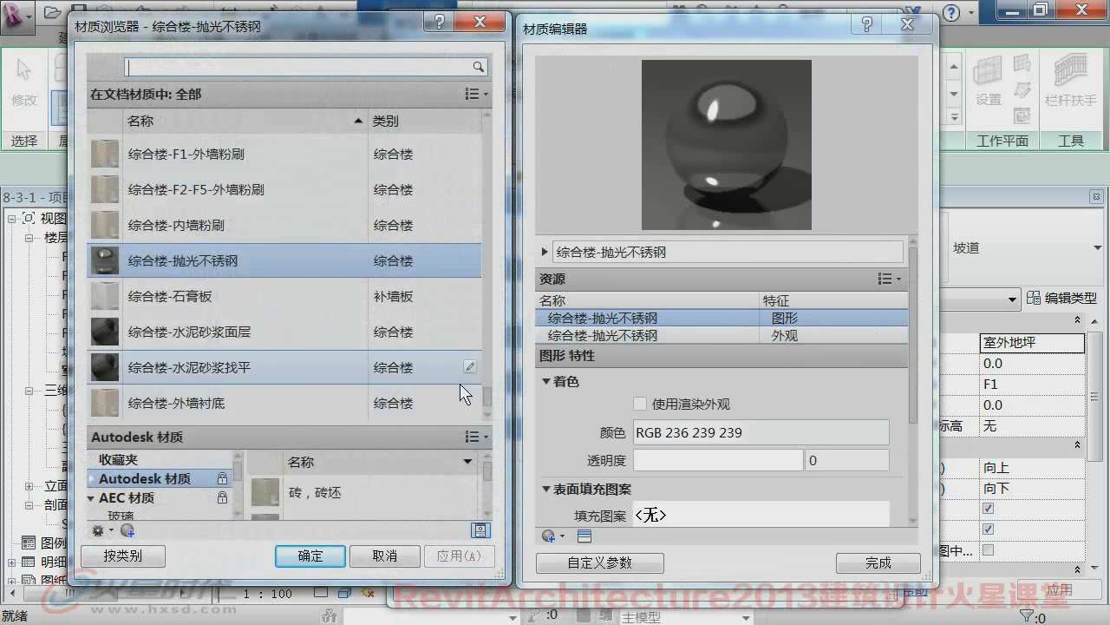
{"action": "scroll", "coordinate": [492, 405], "scroll_direction": "down", "scroll_amount": 2}
{"action": "left_click", "coordinate": [247, 401]}
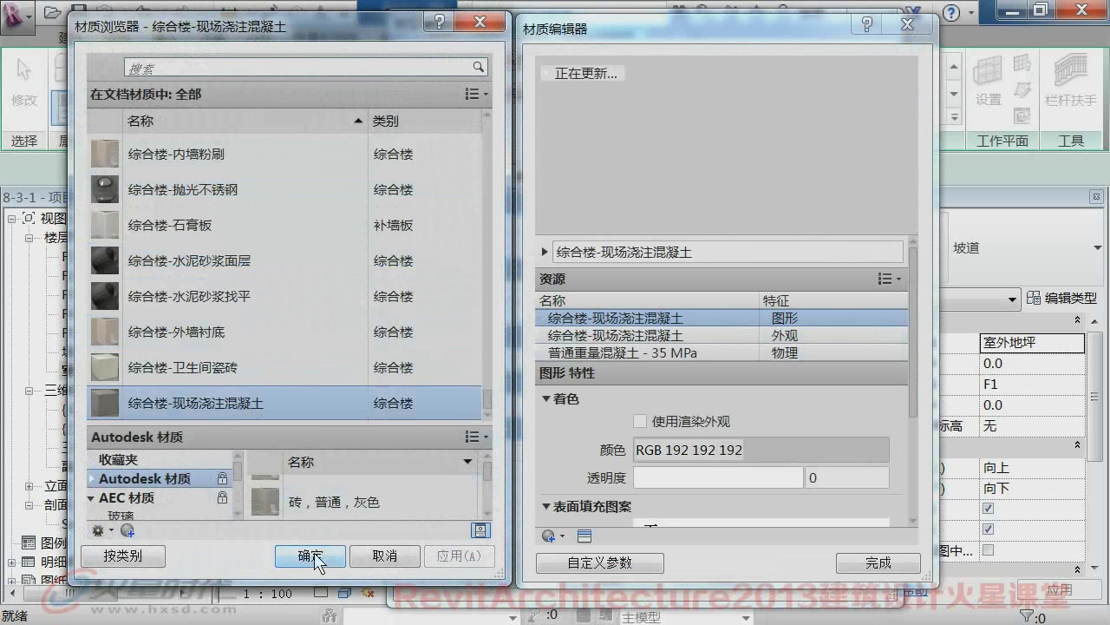
{"action": "left_click", "coordinate": [312, 555]}
- Set the ramp type's shape (造型) to 实体 and accept the type properties
{"action": "left_click_drag", "start_coordinate": [870, 314], "coordinate": [878, 458]}
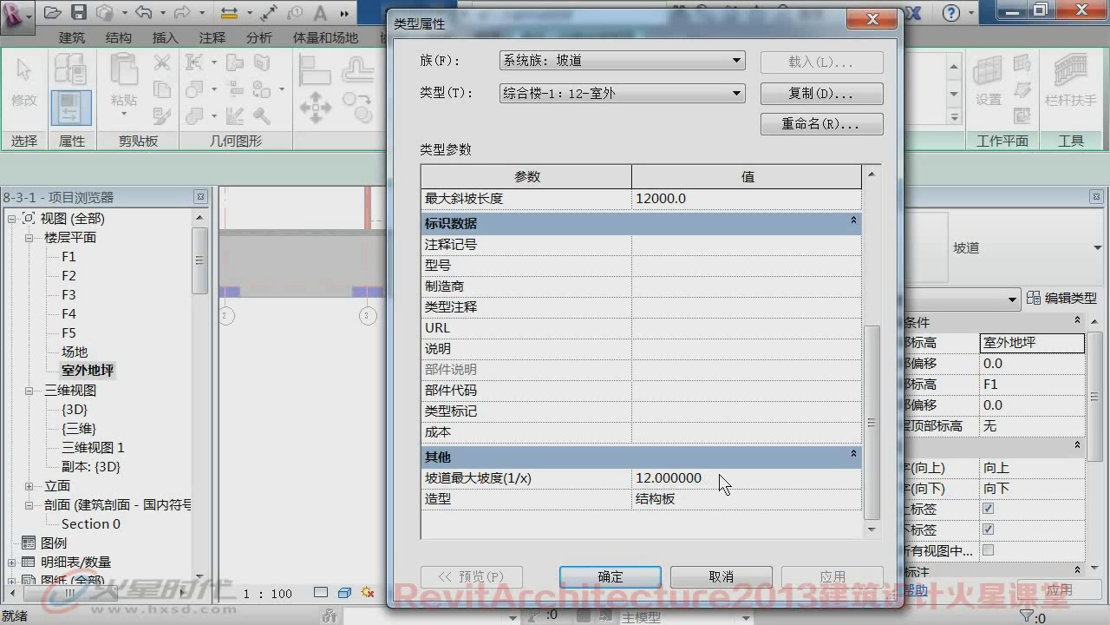
{"action": "left_click", "coordinate": [755, 503]}
{"action": "left_click", "coordinate": [854, 501]}
{"action": "left_click", "coordinate": [661, 532]}
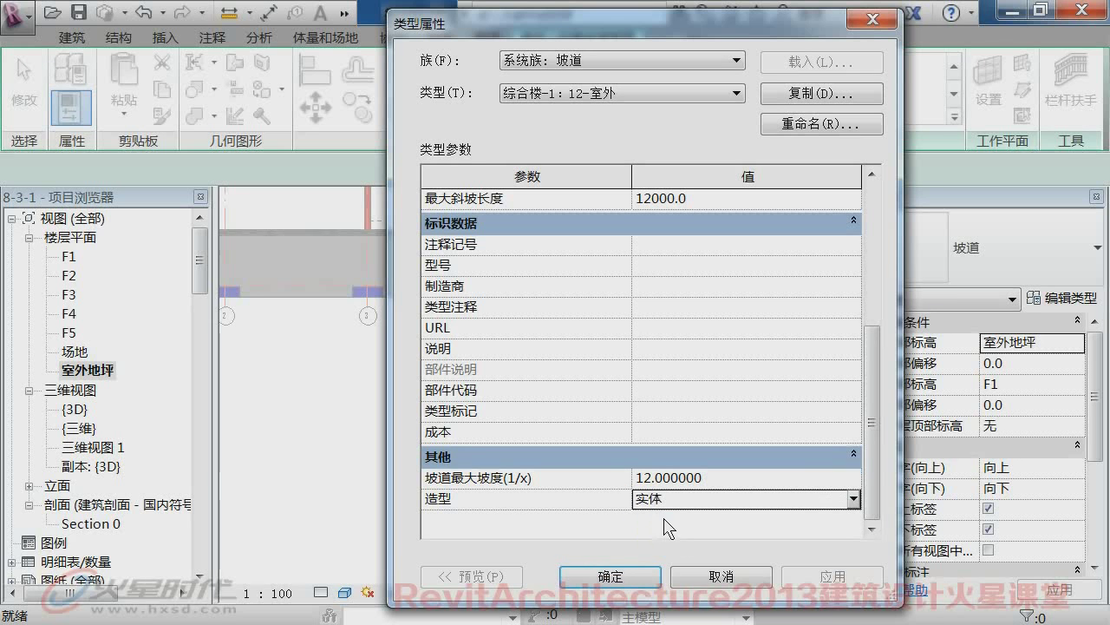
{"action": "left_click", "coordinate": [610, 576]}
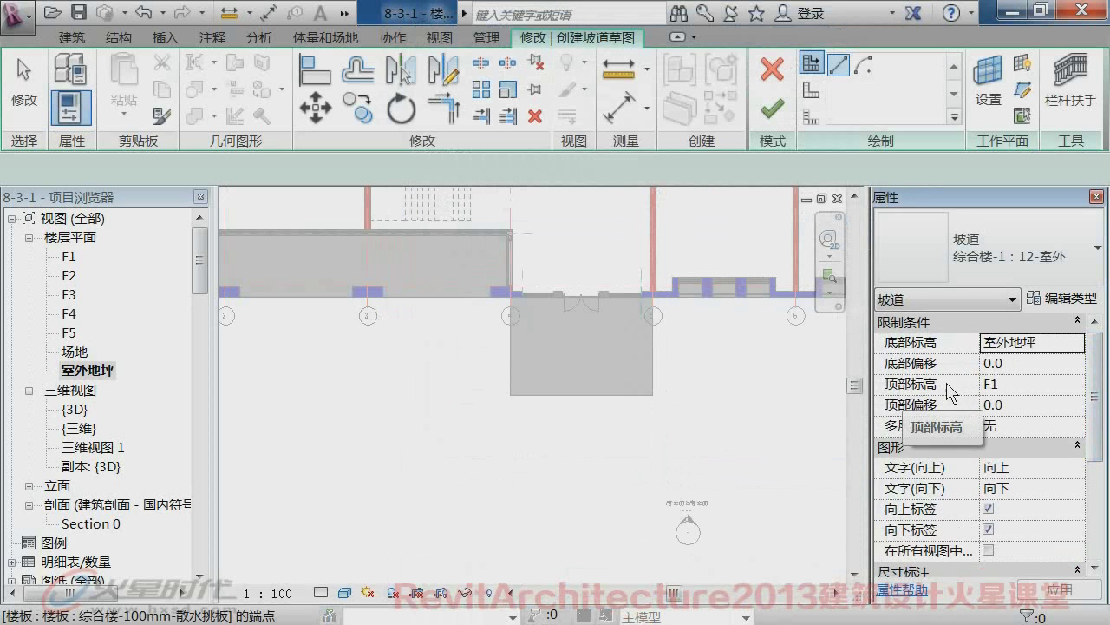
- Set the new ramp's top offset to -20 and its width to 4000
{"action": "left_click", "coordinate": [1023, 405]}
{"action": "type", "text": "-20"}
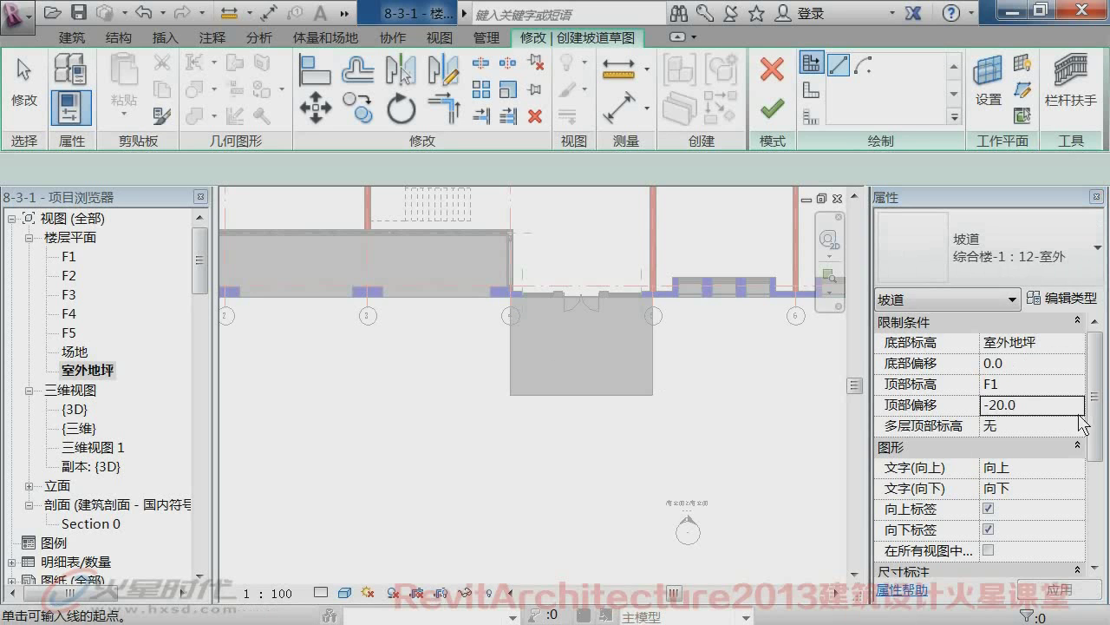
{"action": "scroll", "coordinate": [1102, 401], "scroll_direction": "down", "scroll_amount": 1}
{"action": "scroll", "coordinate": [1101, 401], "scroll_direction": "down", "scroll_amount": 4}
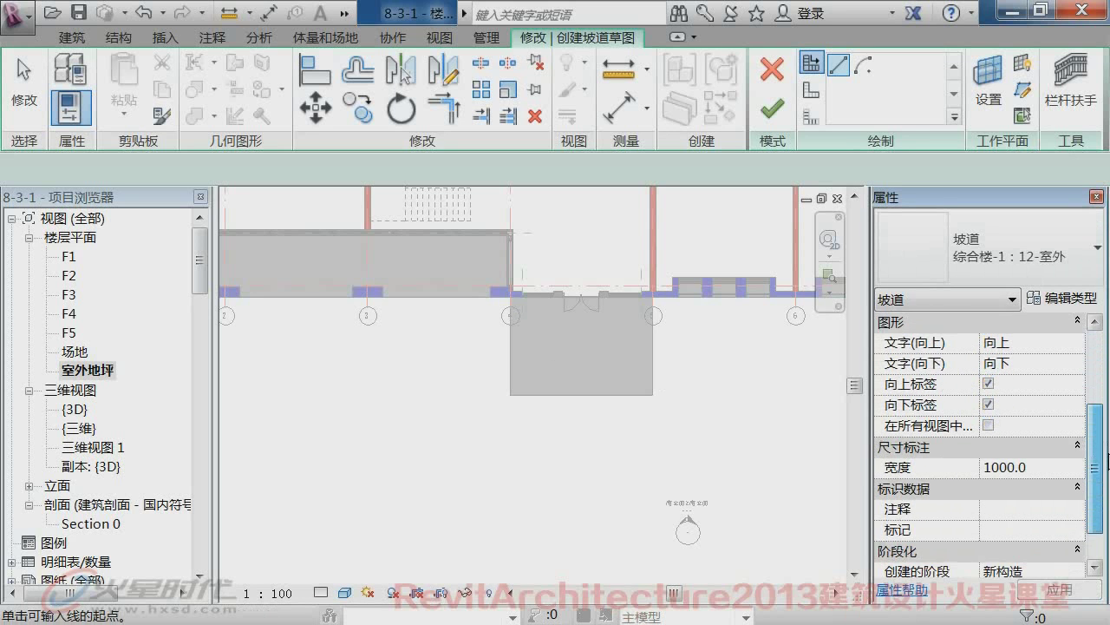
{"action": "left_click", "coordinate": [1046, 467]}
{"action": "type", "text": "4000"}
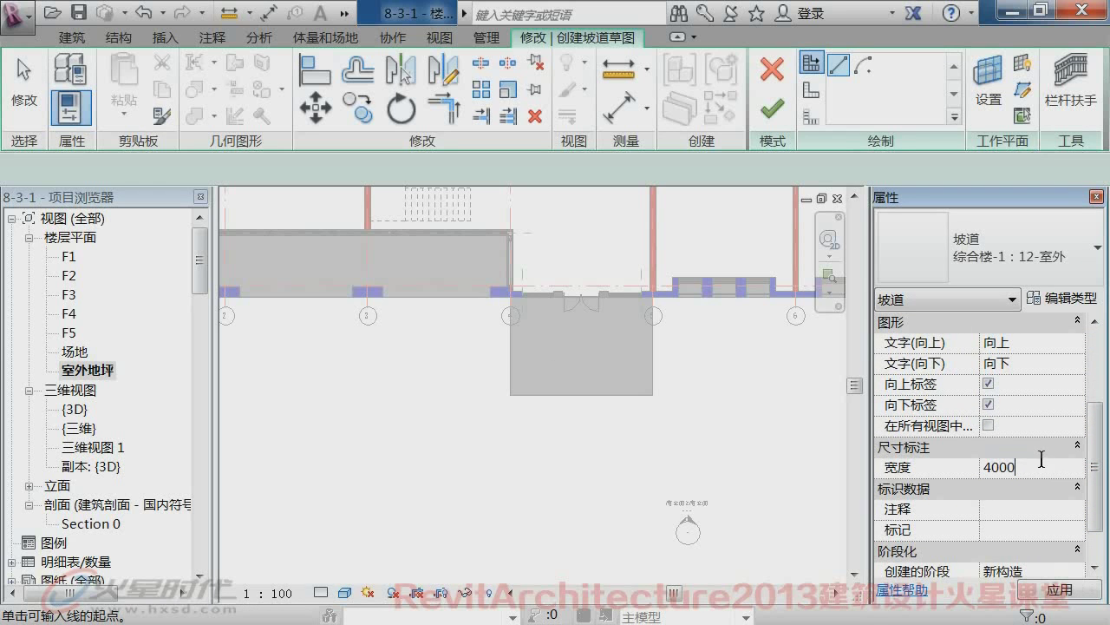
{"action": "key", "text": "Return"}
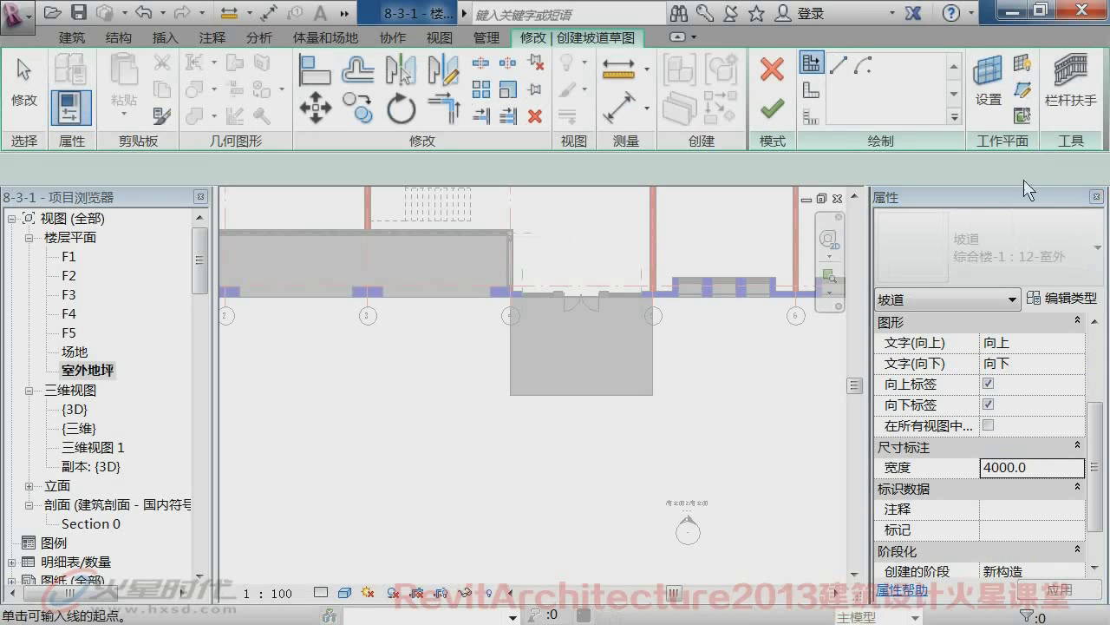
- Choose 欧式石栏板 as the ramp's railing type
{"action": "left_click", "coordinate": [1073, 86]}
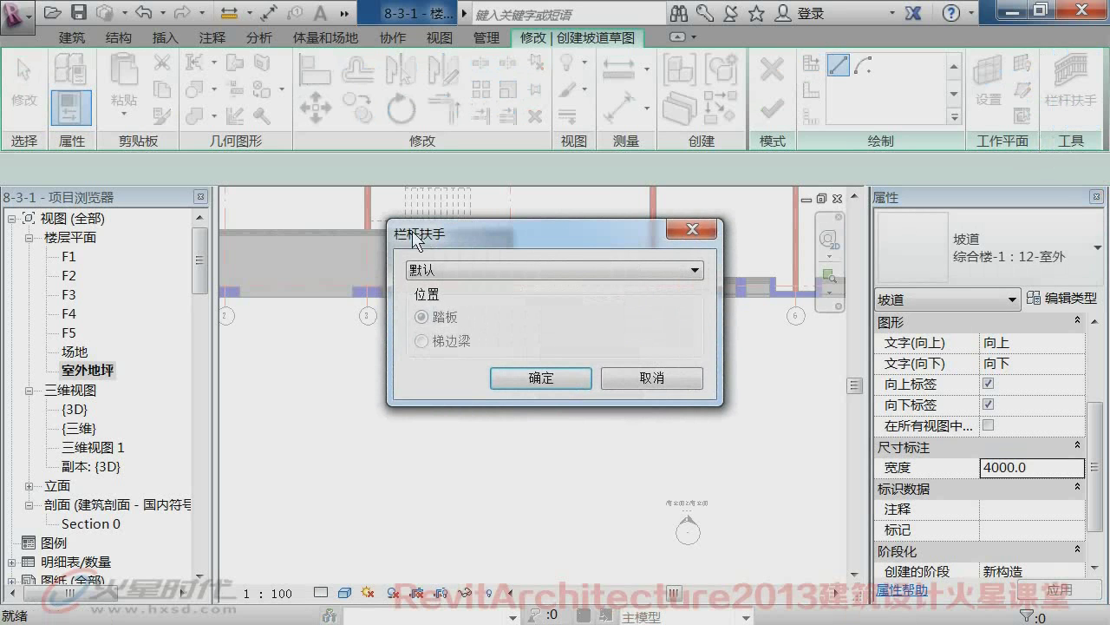
{"action": "left_click", "coordinate": [650, 270]}
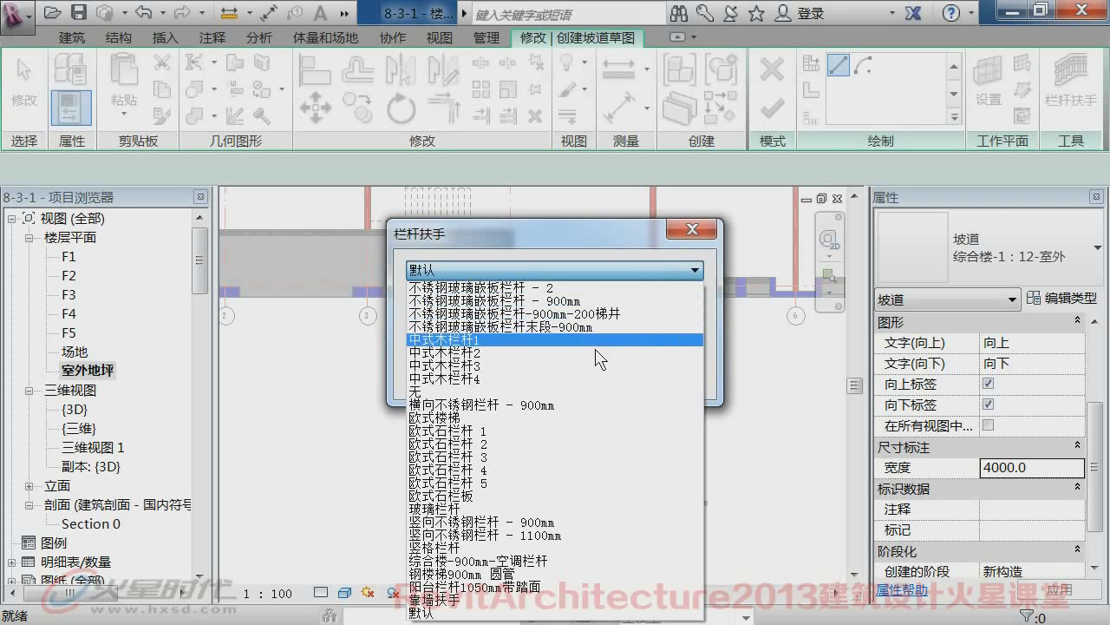
{"action": "left_click", "coordinate": [464, 495]}
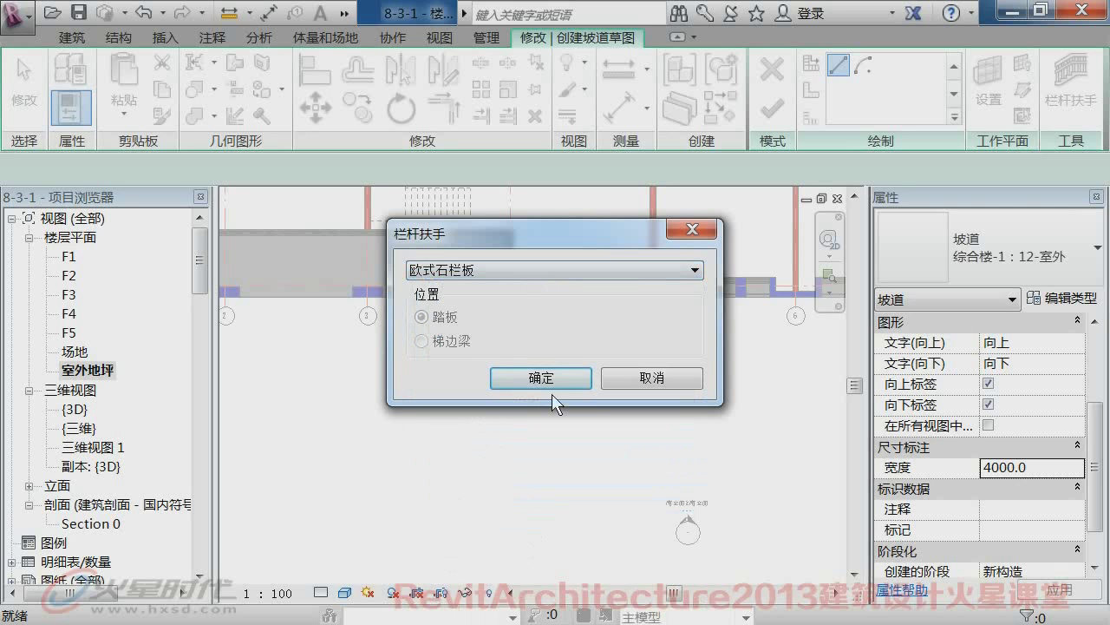
{"action": "left_click", "coordinate": [541, 378]}
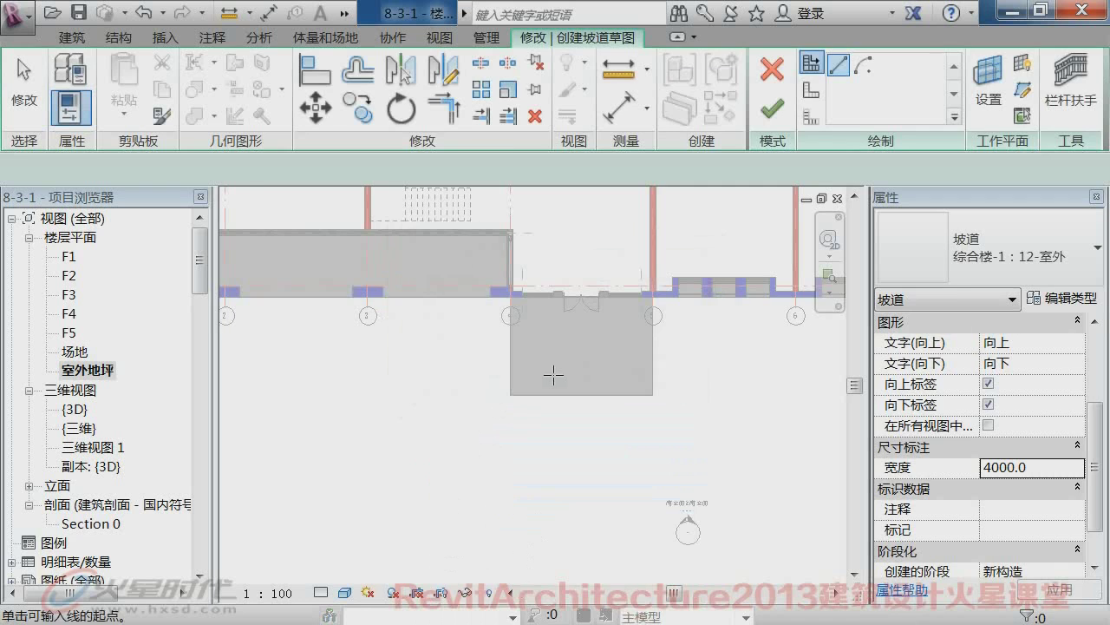
- Draw a horizontal reference plane across the entrance slab's left edge, set 500 mm above the slab's lower edge
{"action": "left_click", "coordinate": [1023, 89]}
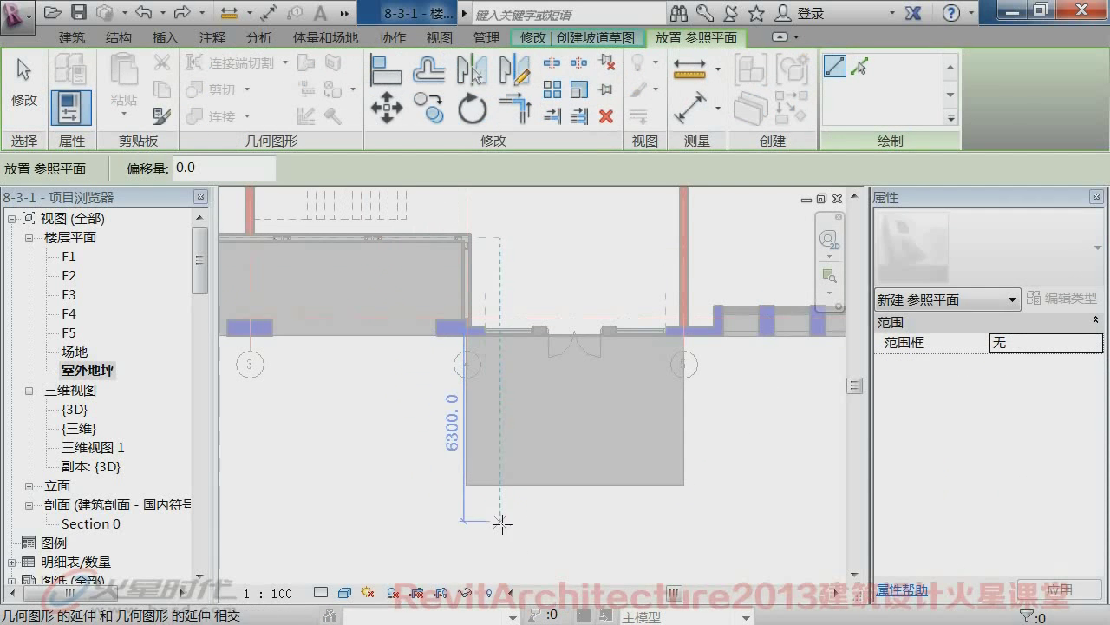
{"action": "left_click", "coordinate": [402, 461]}
{"action": "left_click", "coordinate": [609, 462]}
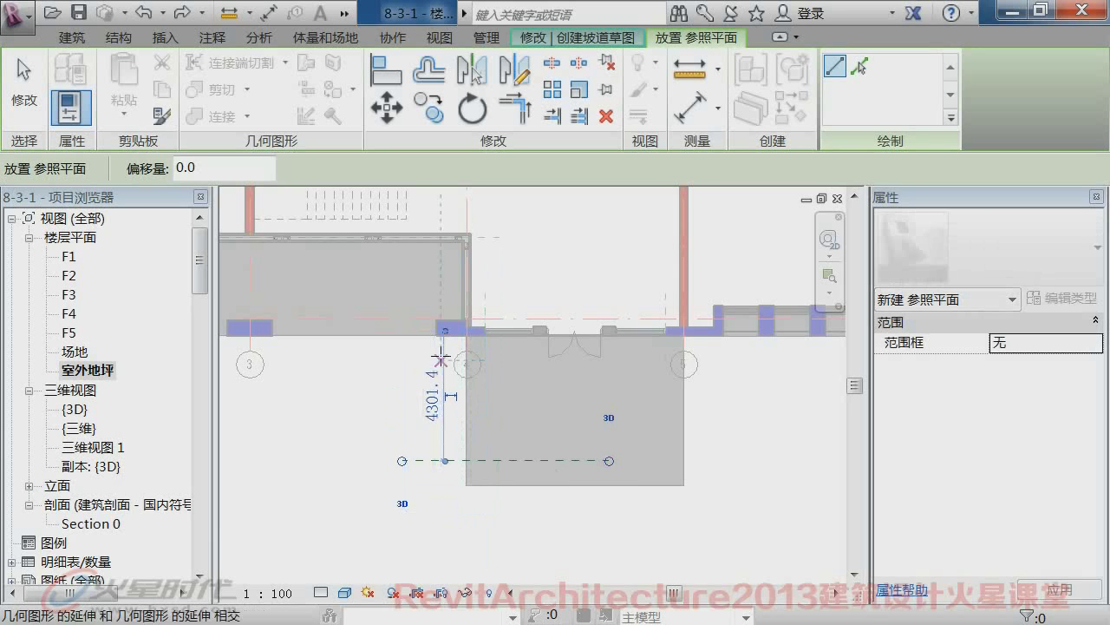
{"action": "left_click_drag", "start_coordinate": [444, 329], "coordinate": [446, 497]}
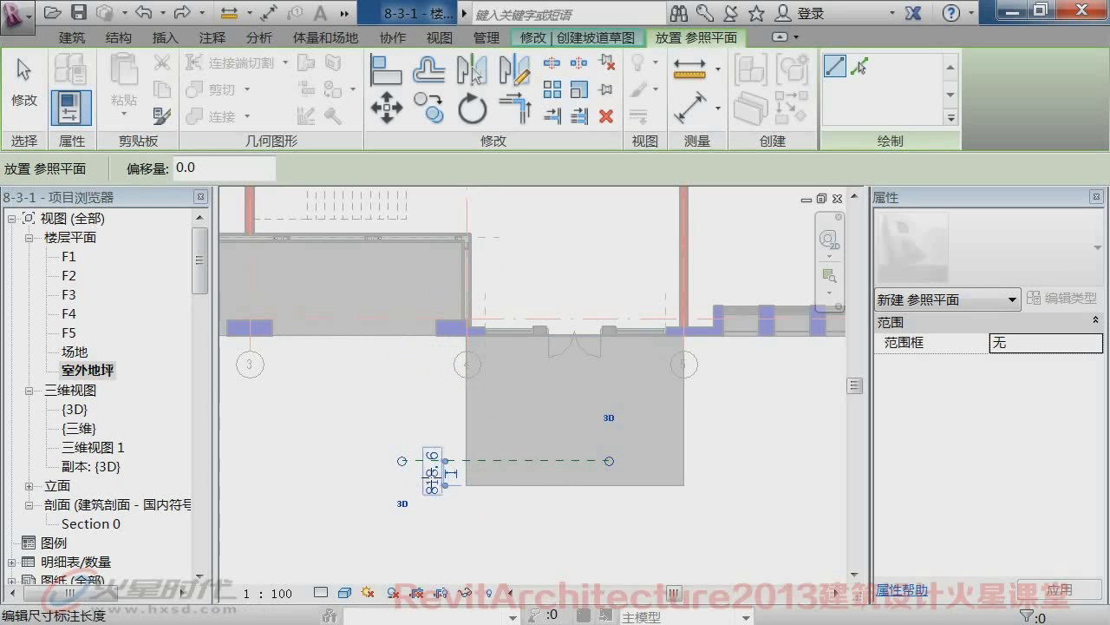
{"action": "left_click", "coordinate": [430, 473]}
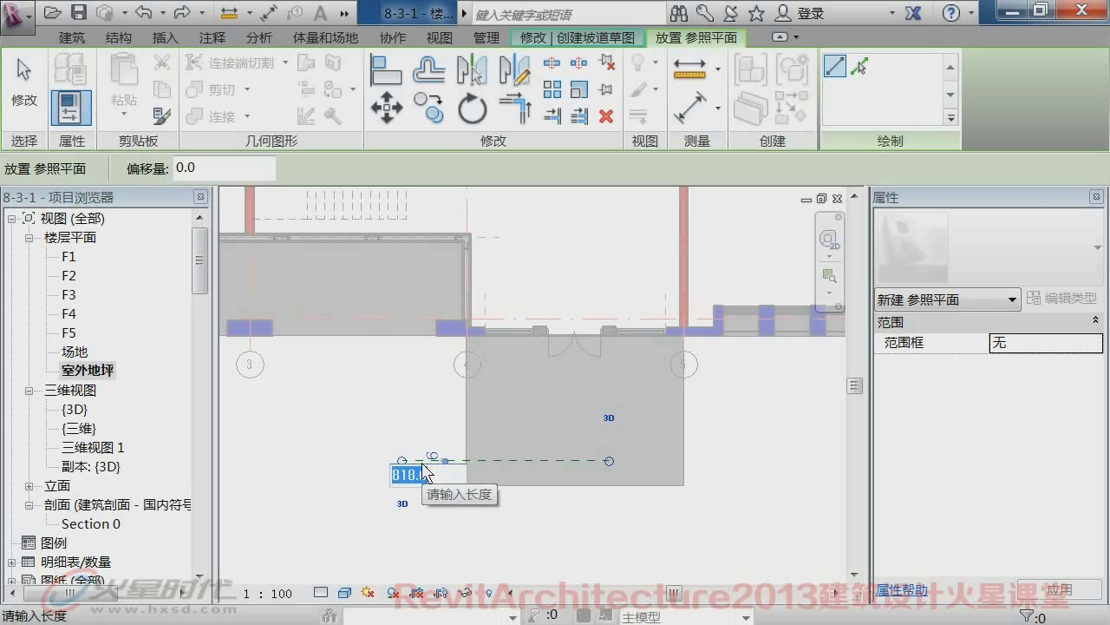
{"action": "type", "text": "500"}
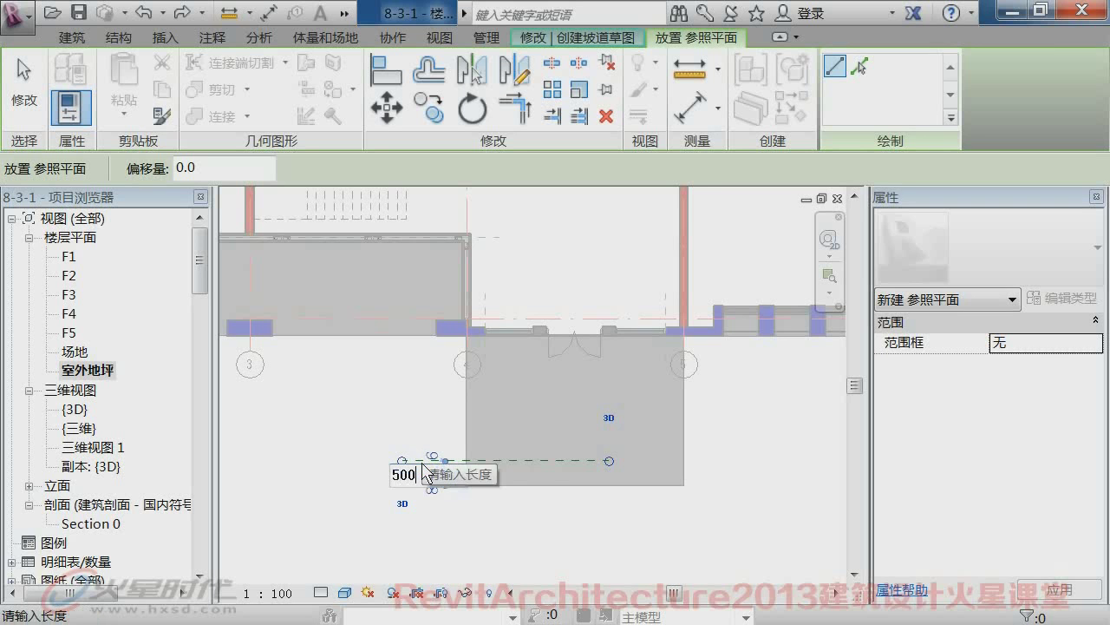
{"action": "key", "text": "Return"}
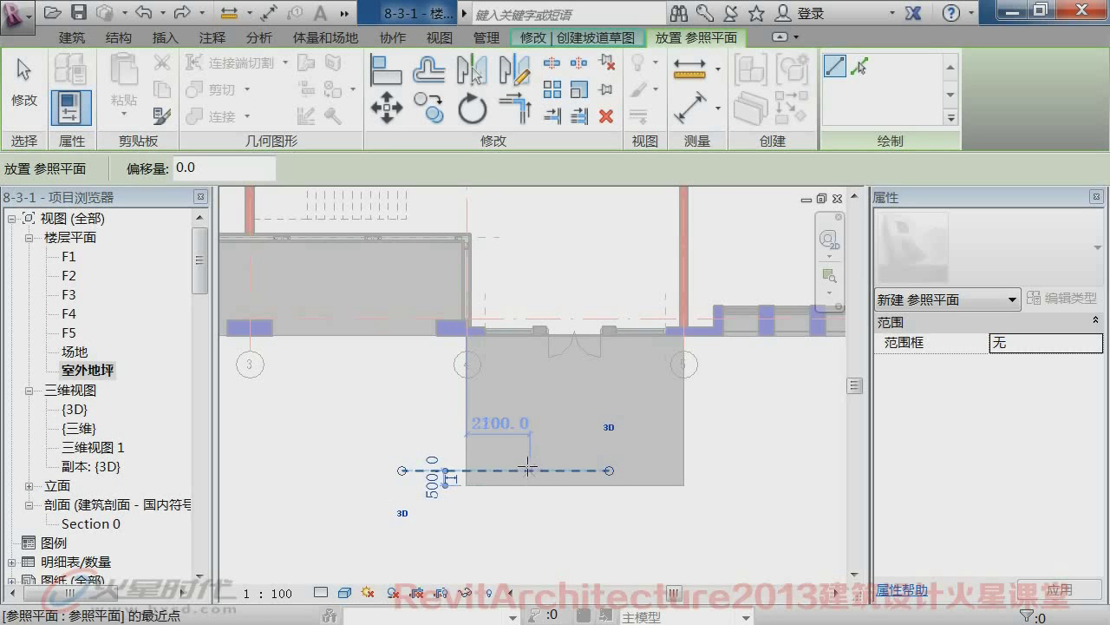
{"action": "key", "text": "Escape"}
{"action": "key", "text": "Escape"}
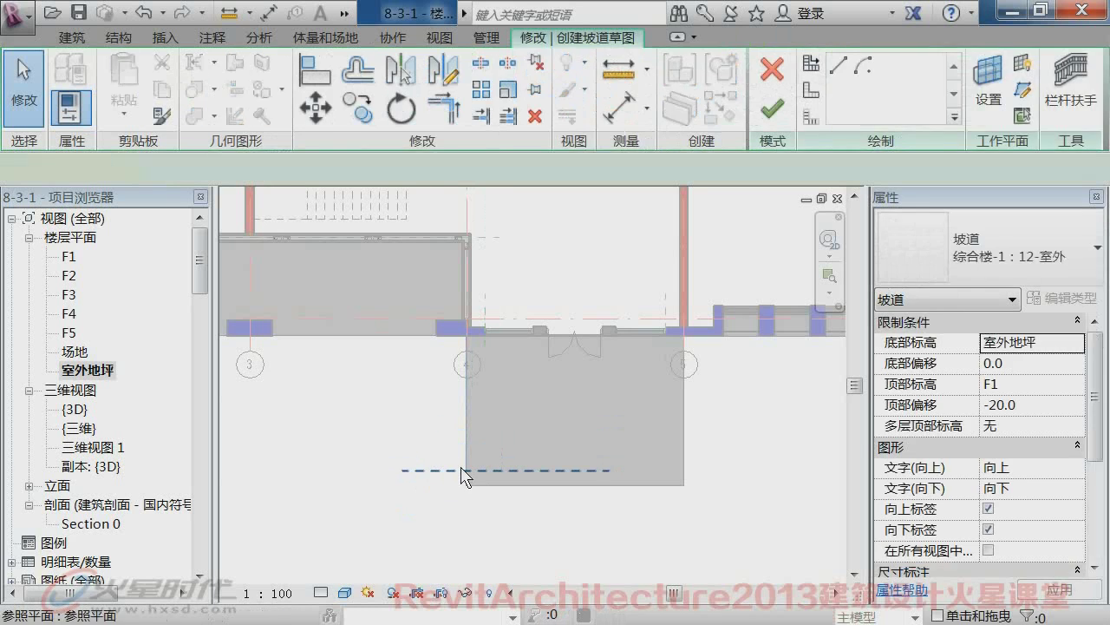
- Name the horizontal reference plane near the slab's lower edge R-A
{"action": "left_click", "coordinate": [465, 471]}
{"action": "left_click", "coordinate": [1017, 344]}
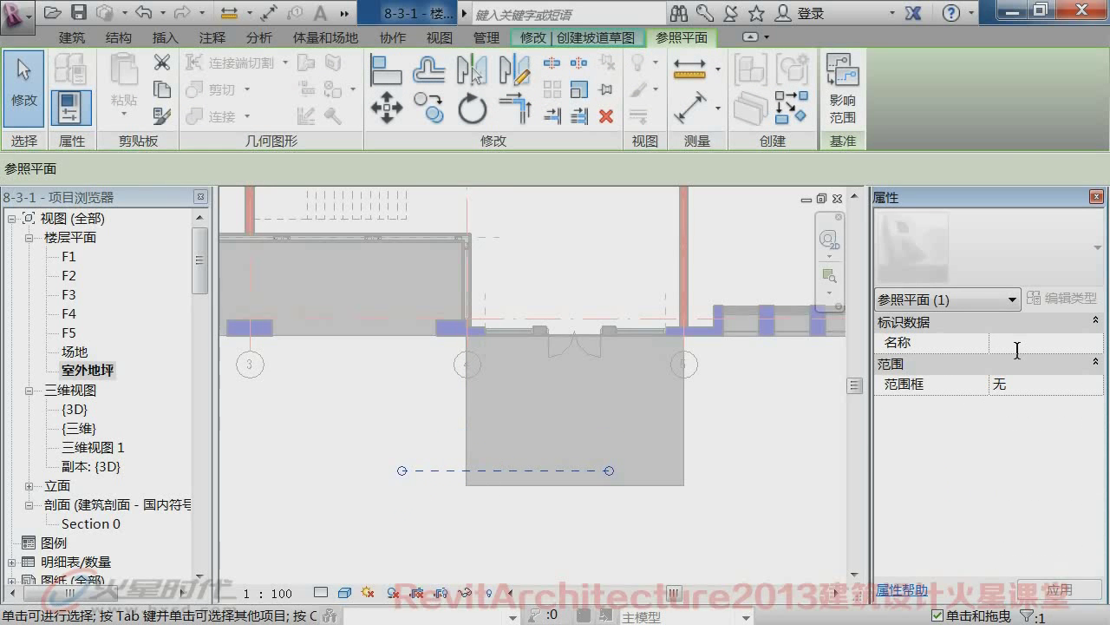
{"action": "type", "text": "R-"}
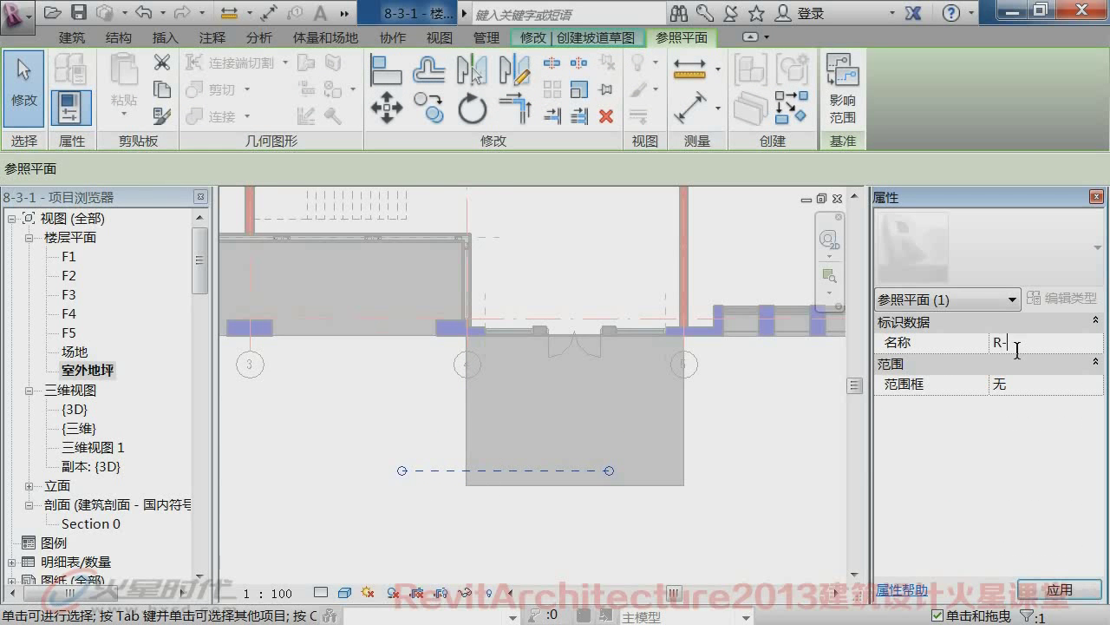
{"action": "left_click", "coordinate": [1065, 590]}
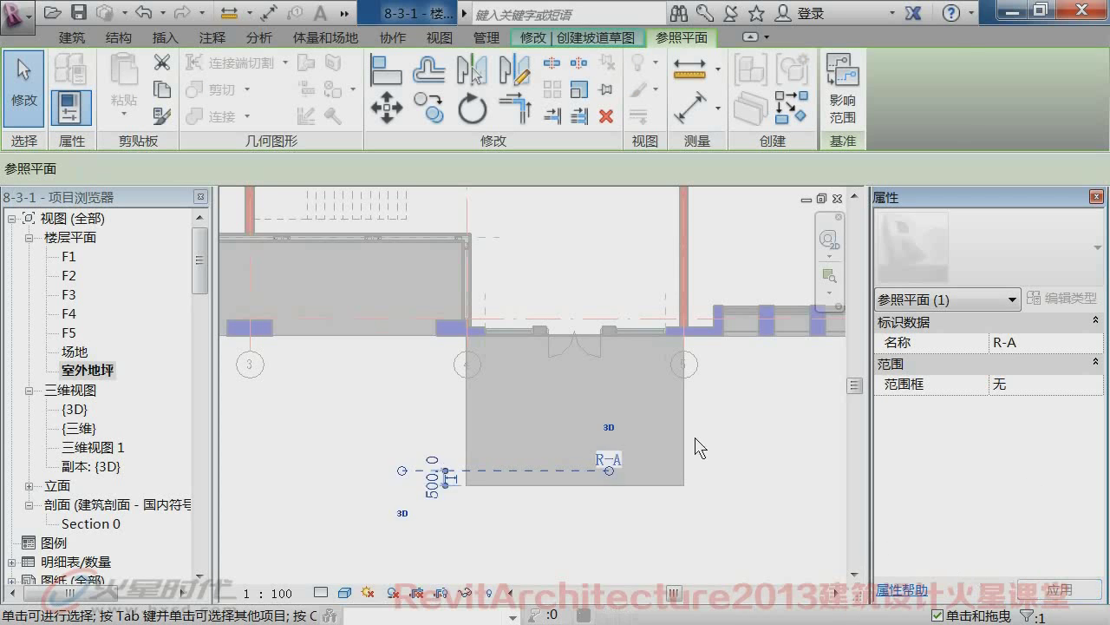
- Draw a vertical reference plane along the entrance slab's left edge, extending far below the slab
{"action": "key", "text": "r"}
{"action": "key", "text": "p"}
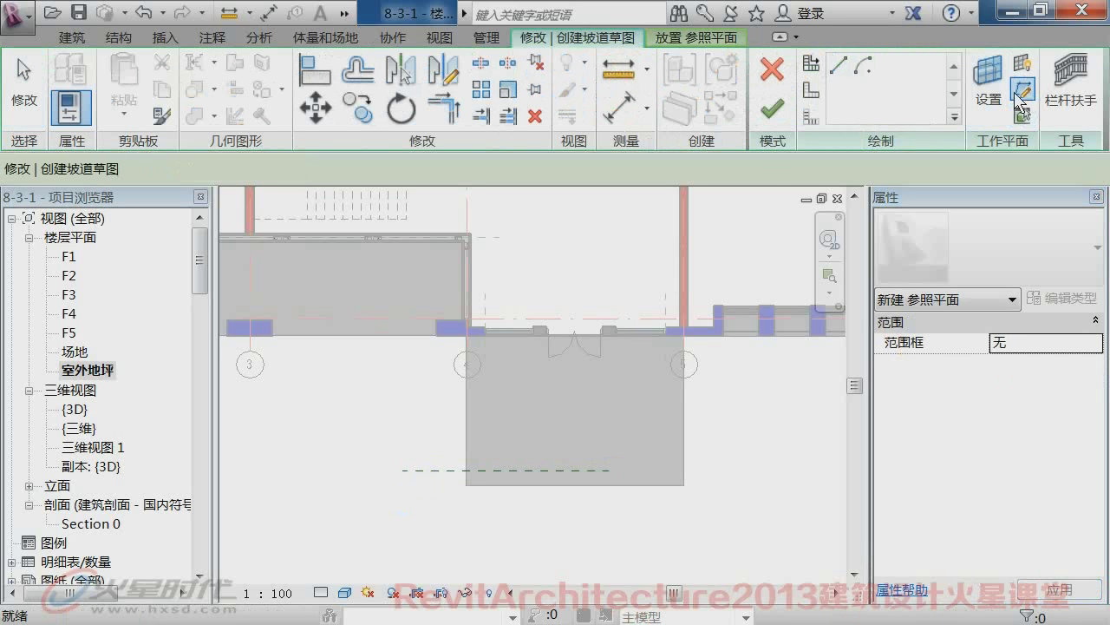
{"action": "left_click", "coordinate": [465, 350]}
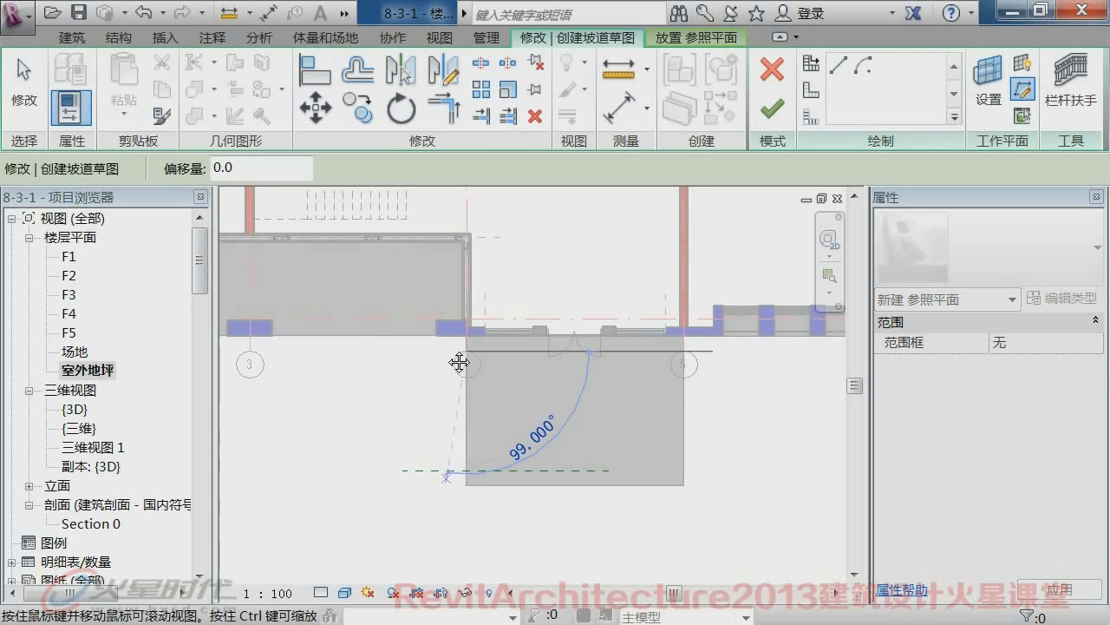
{"action": "scroll", "coordinate": [466, 329], "scroll_direction": "down", "scroll_amount": 2}
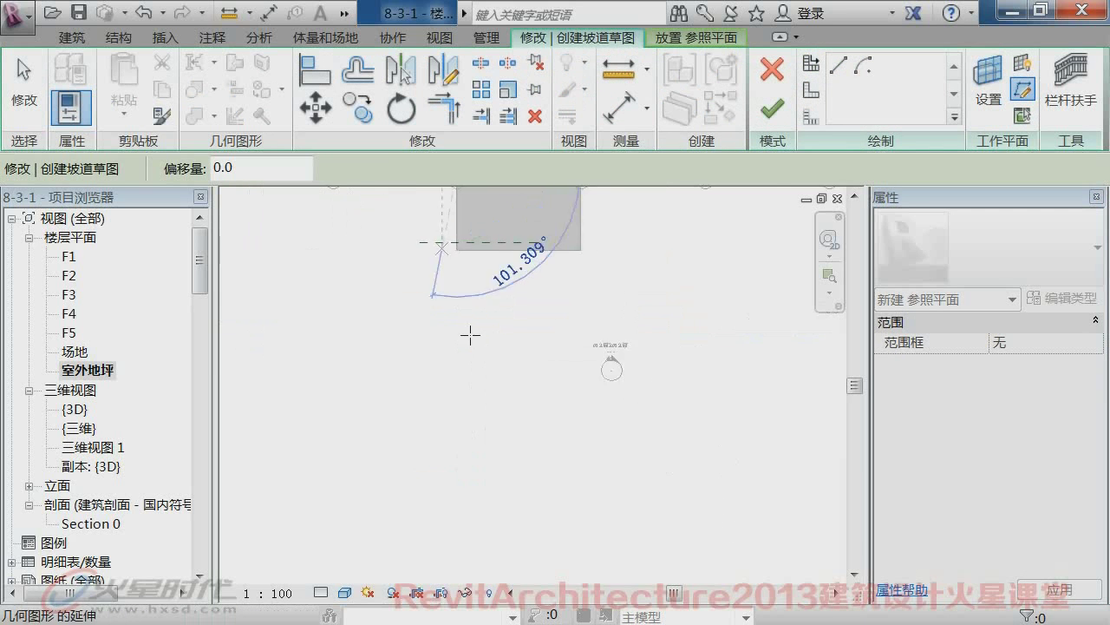
{"action": "left_click", "coordinate": [449, 553]}
{"action": "key", "text": "Escape"}
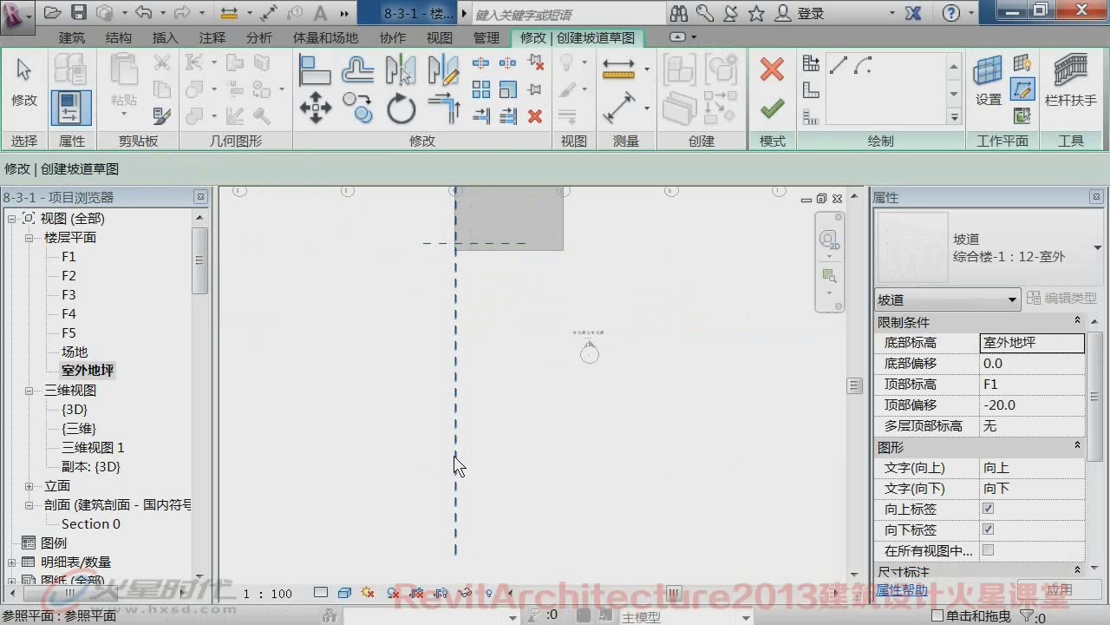
- Name the vertical reference plane R-B
{"action": "left_click", "coordinate": [456, 466]}
{"action": "left_click", "coordinate": [1036, 344]}
{"action": "type", "text": "R-B"}
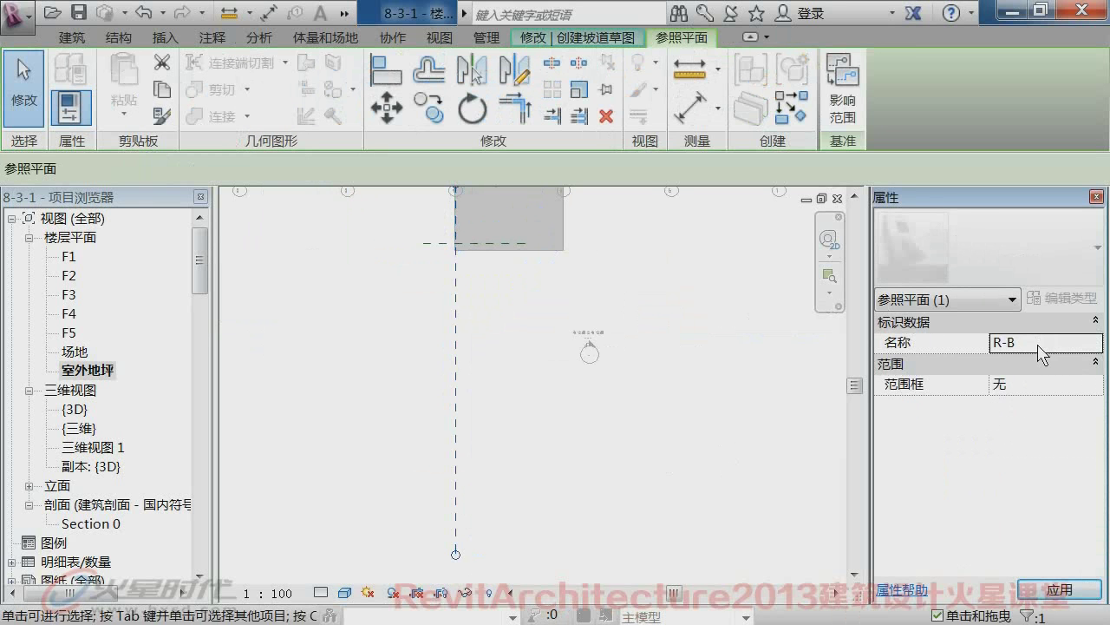
- Draw a second horizontal reference plane crossing R-B about 14870 mm below R-A
{"action": "left_click", "coordinate": [576, 37]}
{"action": "left_click", "coordinate": [1017, 118]}
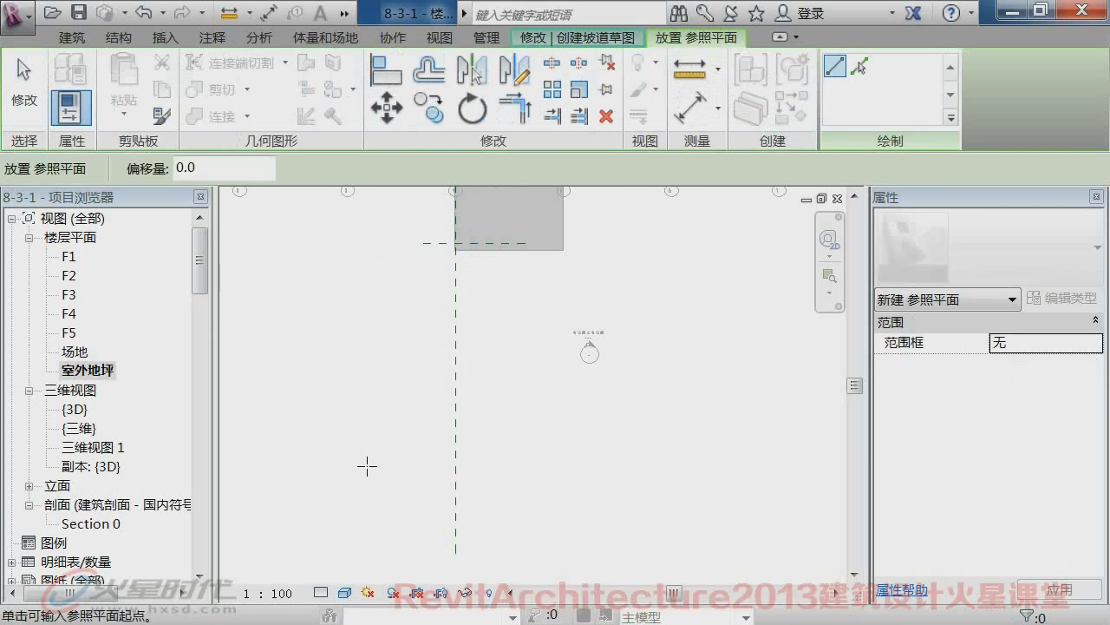
{"action": "left_click", "coordinate": [367, 466]}
{"action": "left_click", "coordinate": [580, 466]}
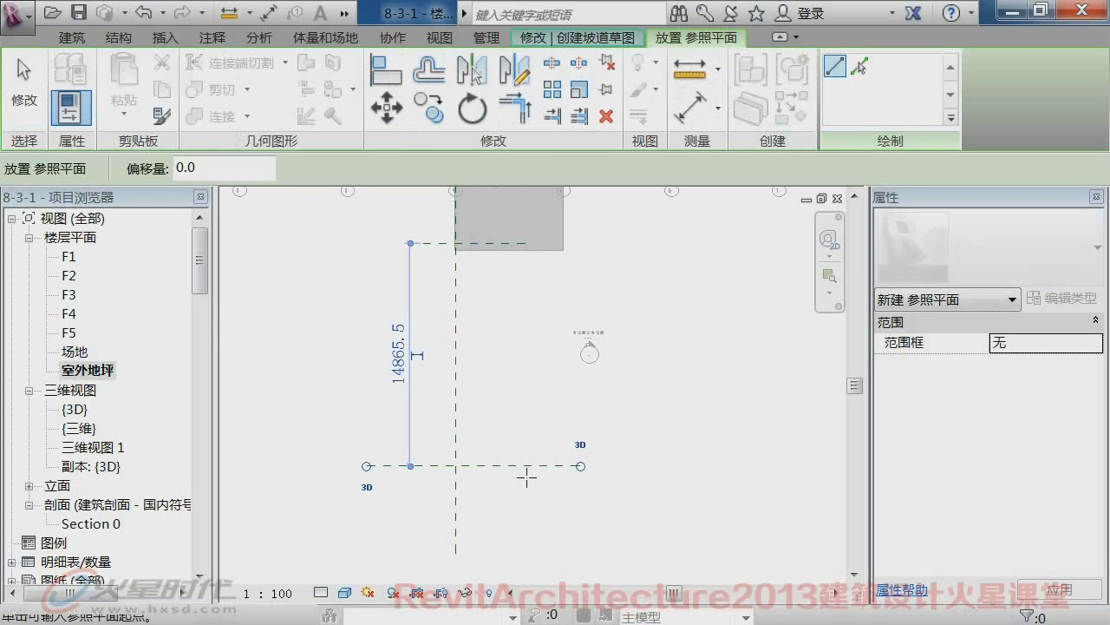
{"action": "key", "text": "Escape"}
- Name the lower horizontal reference plane R-C
{"action": "left_click", "coordinate": [525, 465]}
{"action": "left_click", "coordinate": [1043, 349]}
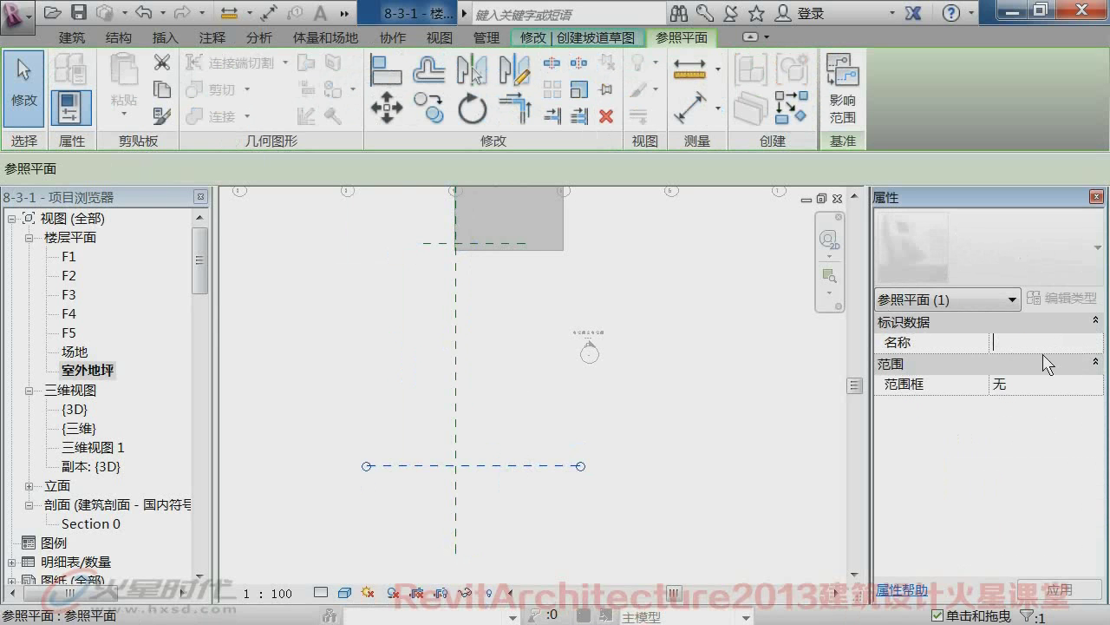
{"action": "type", "text": "R-C"}
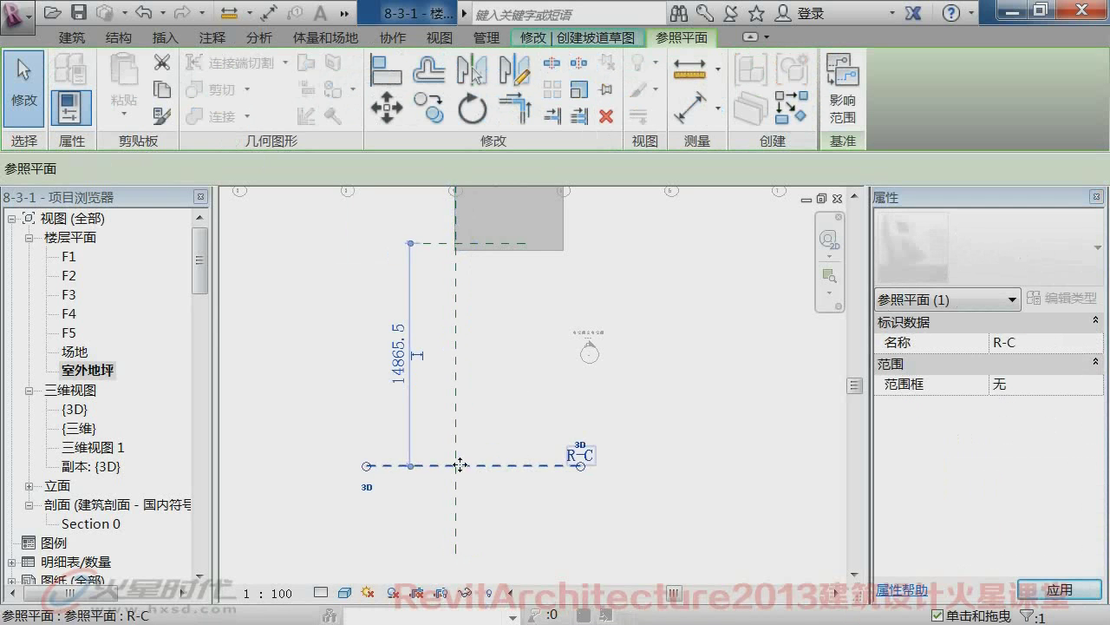
- Set the distance between reference planes R-A and R-C to 14000 mm
{"action": "left_click", "coordinate": [395, 357]}
{"action": "type", "text": "14"}
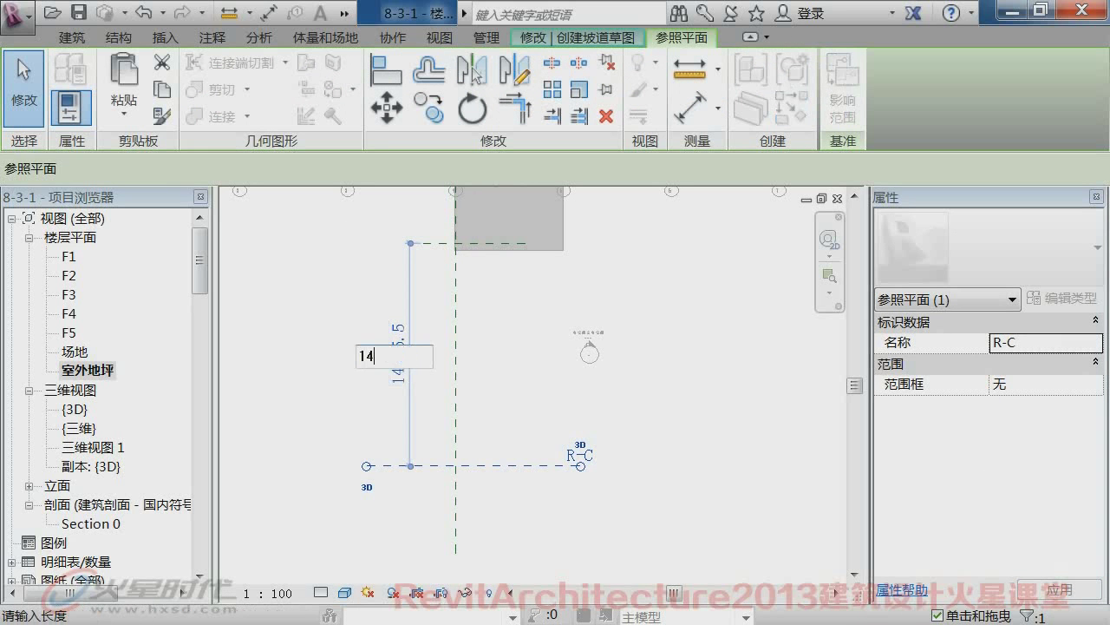
{"action": "key", "text": "Return"}
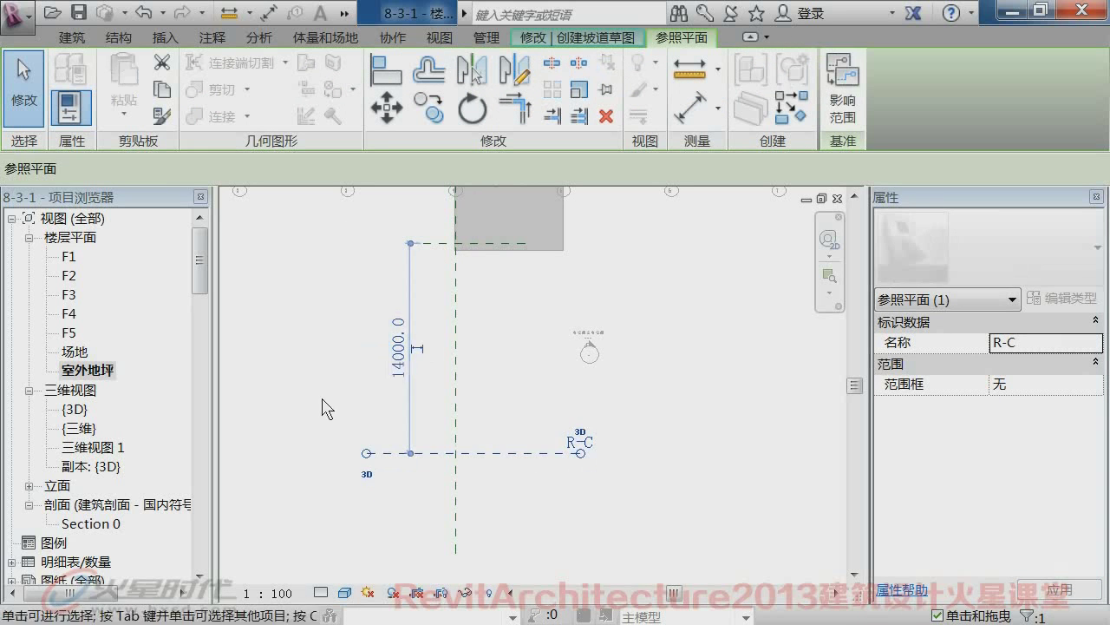
{"action": "left_click", "coordinate": [330, 384]}
- Sketch an arc ramp run of radius 16000 mm spanning about 25°, centred on the intersection of reference planes R-B and R-C
{"action": "middle_click_drag", "start_coordinate": [372, 367], "coordinate": [386, 423]}
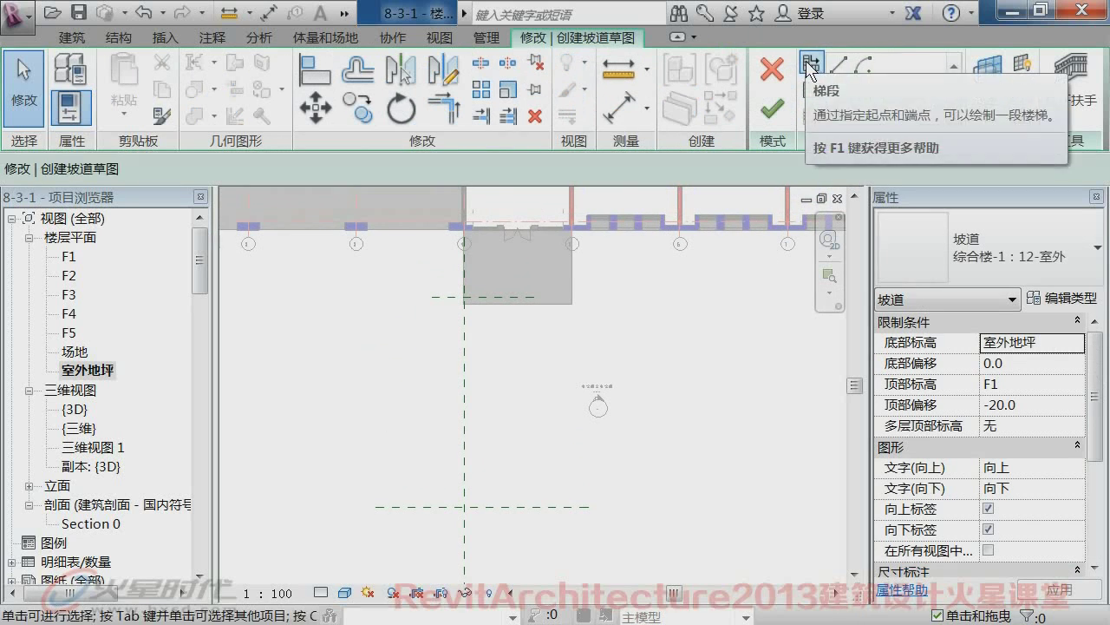
{"action": "left_click", "coordinate": [839, 65]}
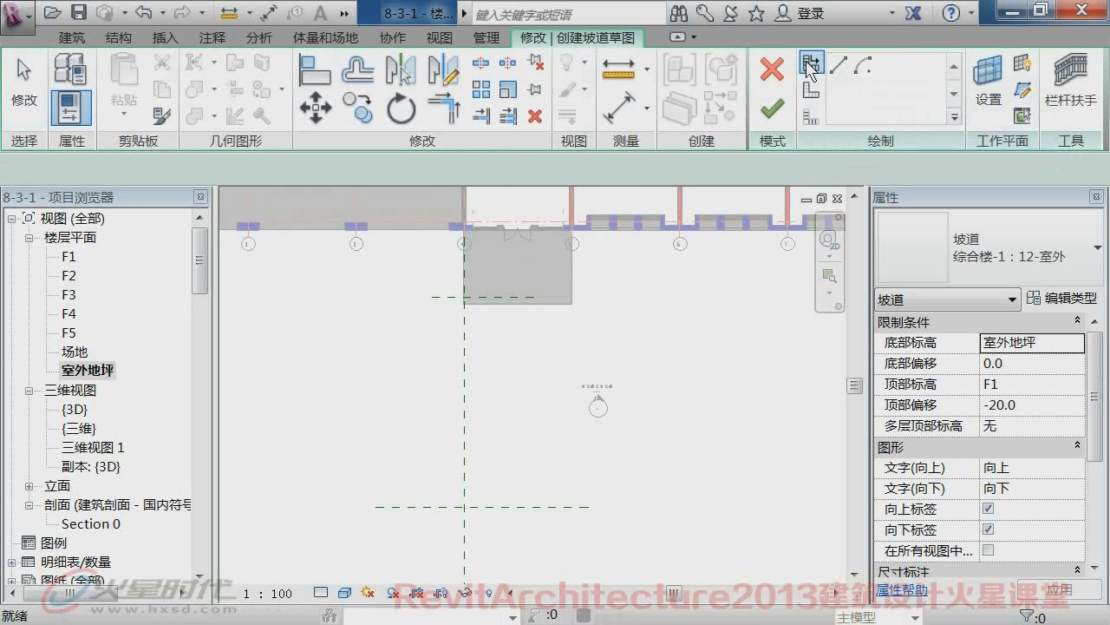
{"action": "left_click", "coordinate": [863, 66]}
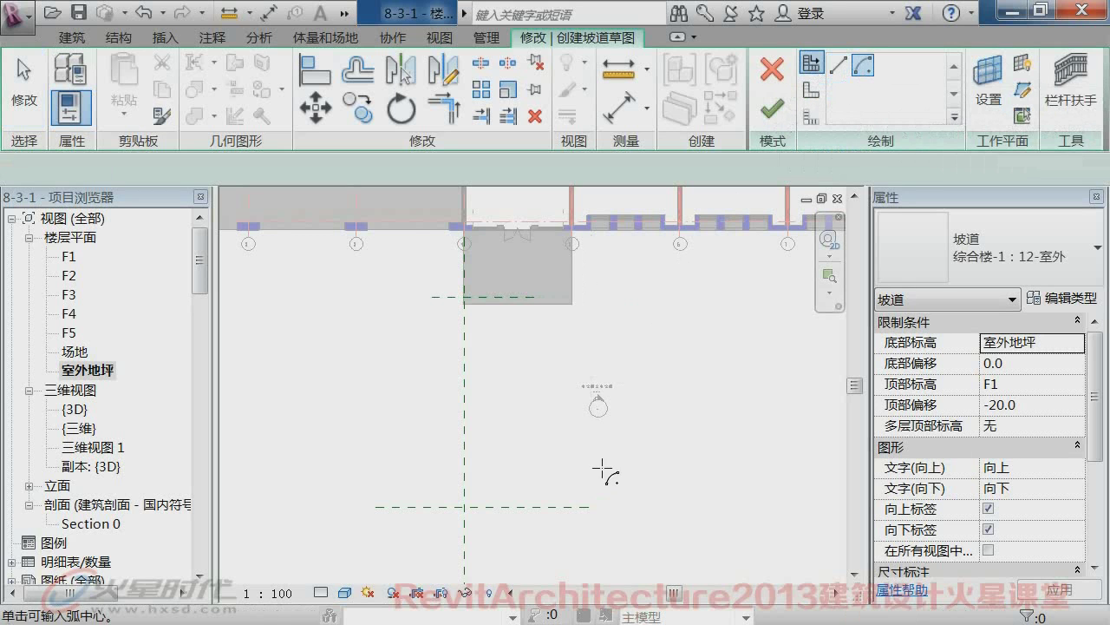
{"action": "left_click", "coordinate": [465, 507]}
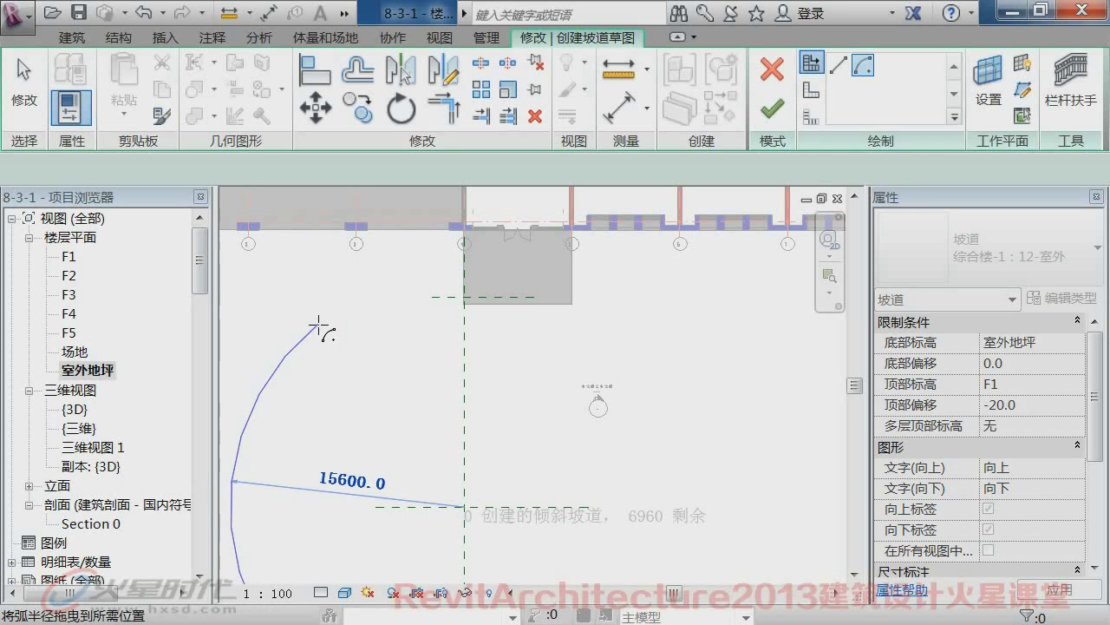
{"action": "type", "text": "16000"}
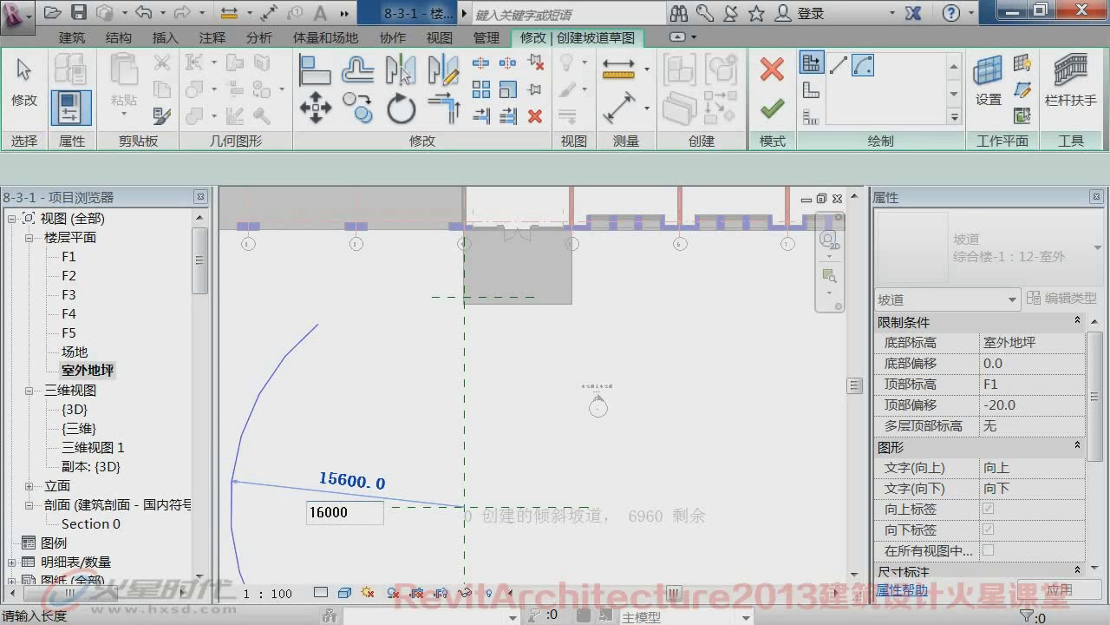
{"action": "key", "text": "Return"}
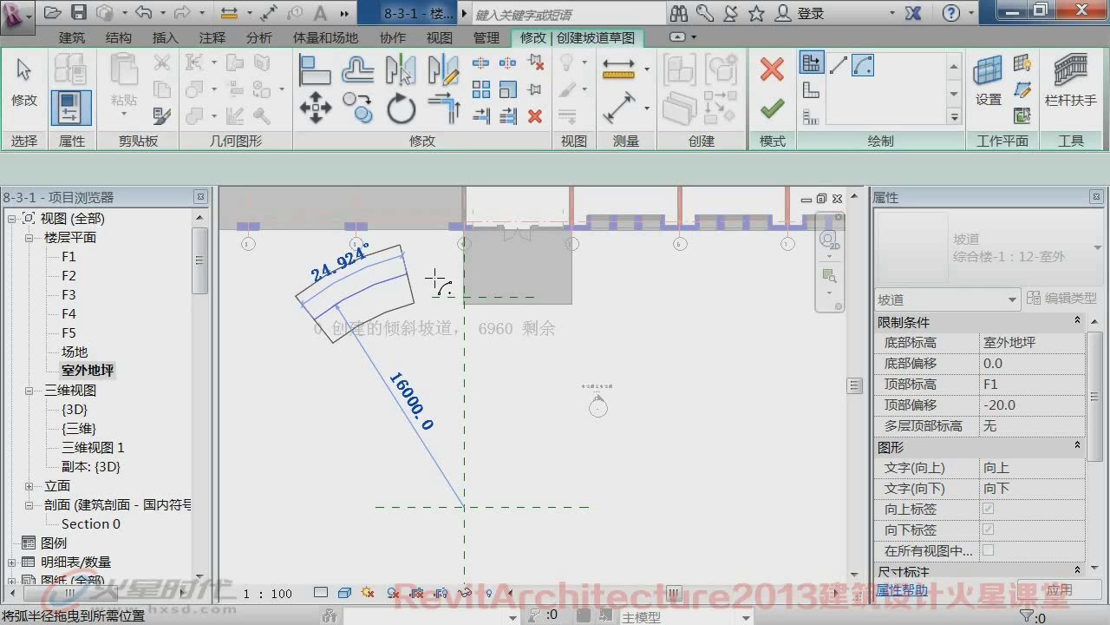
{"action": "left_click", "coordinate": [436, 282]}
{"action": "key", "text": "Escape"}
{"action": "key", "text": "Escape"}
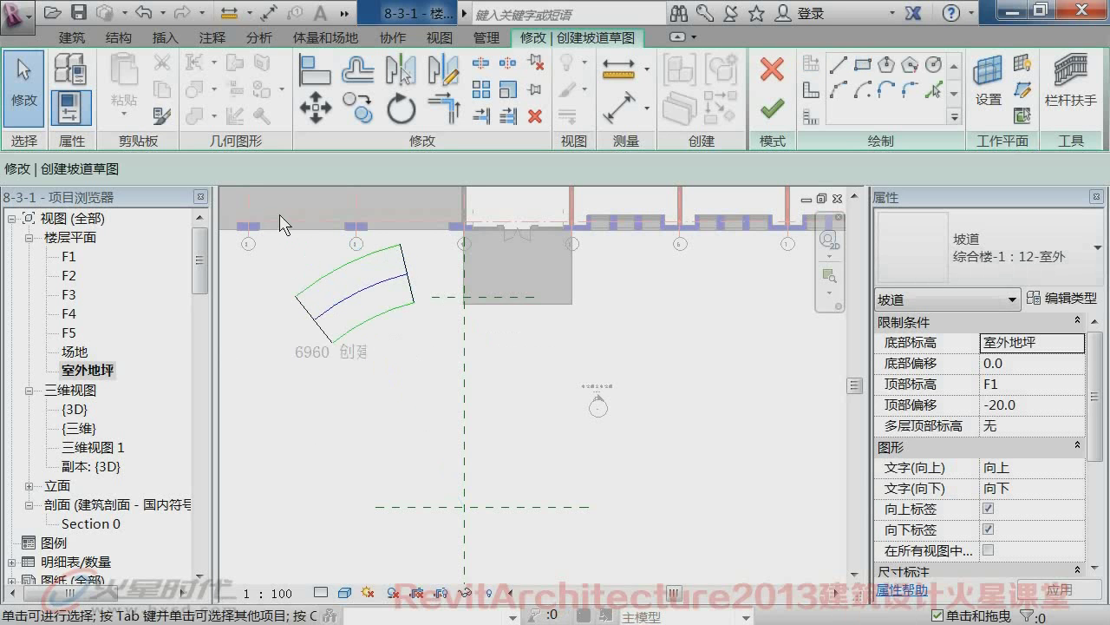
- Rotate the whole ramp sketch about its arc centre until its slab-side end lies on R-B, and finish the sketch
{"action": "mouse_move", "coordinate": [264, 190]}
{"action": "left_mouse_down"}
{"action": "mouse_move", "coordinate": [351, 305]}
{"action": "mouse_move", "coordinate": [469, 412]}
{"action": "mouse_move", "coordinate": [461, 399]}
{"action": "left_mouse_up"}
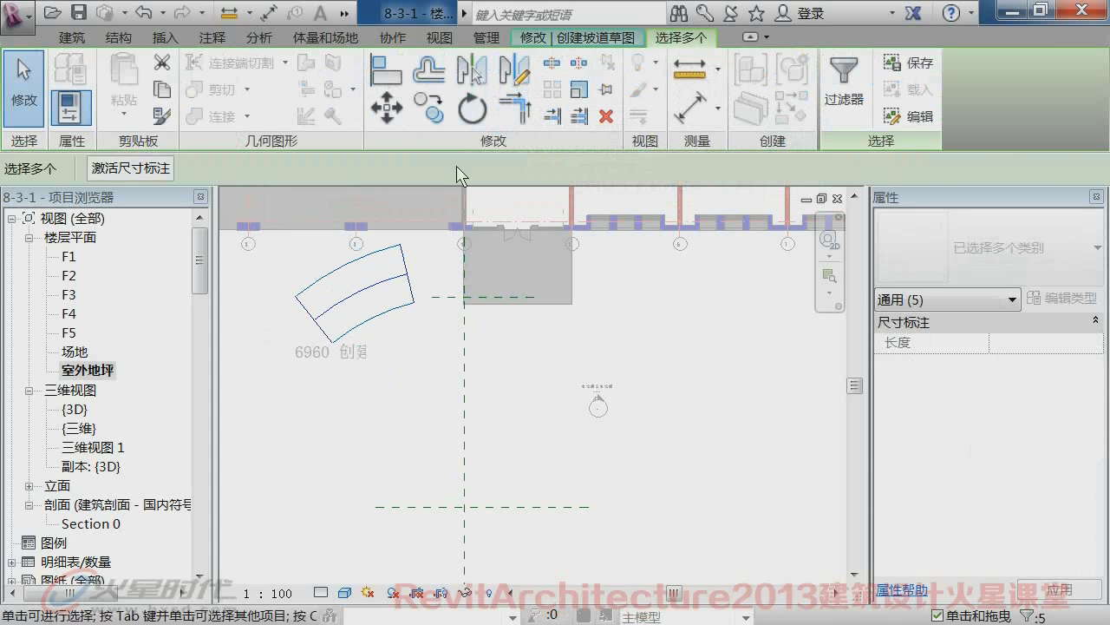
{"action": "left_click", "coordinate": [469, 121]}
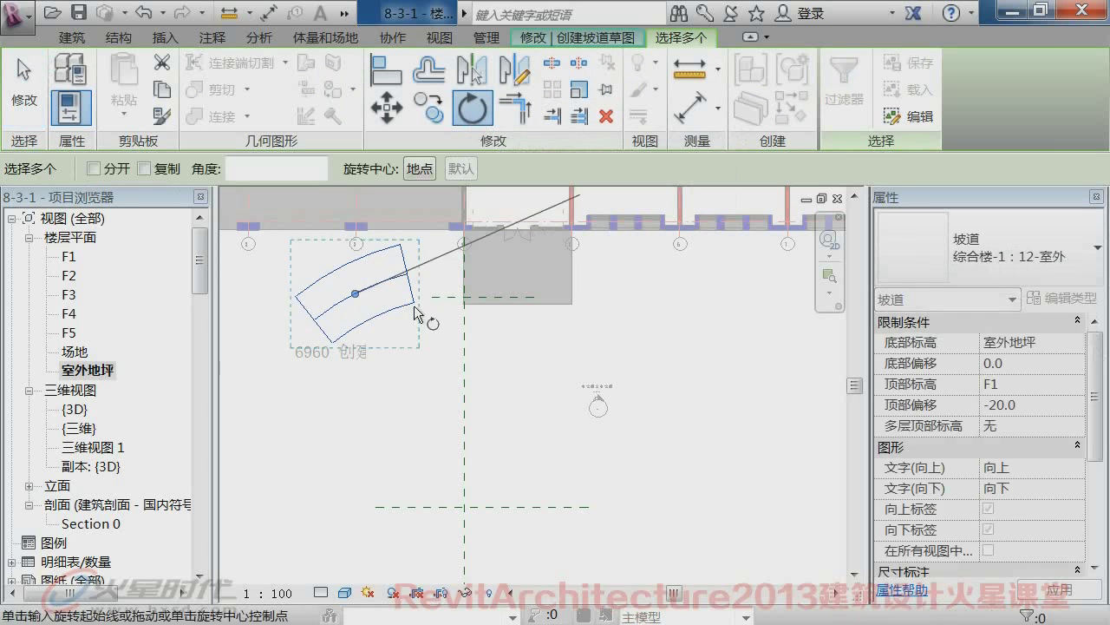
{"action": "key", "text": "space"}
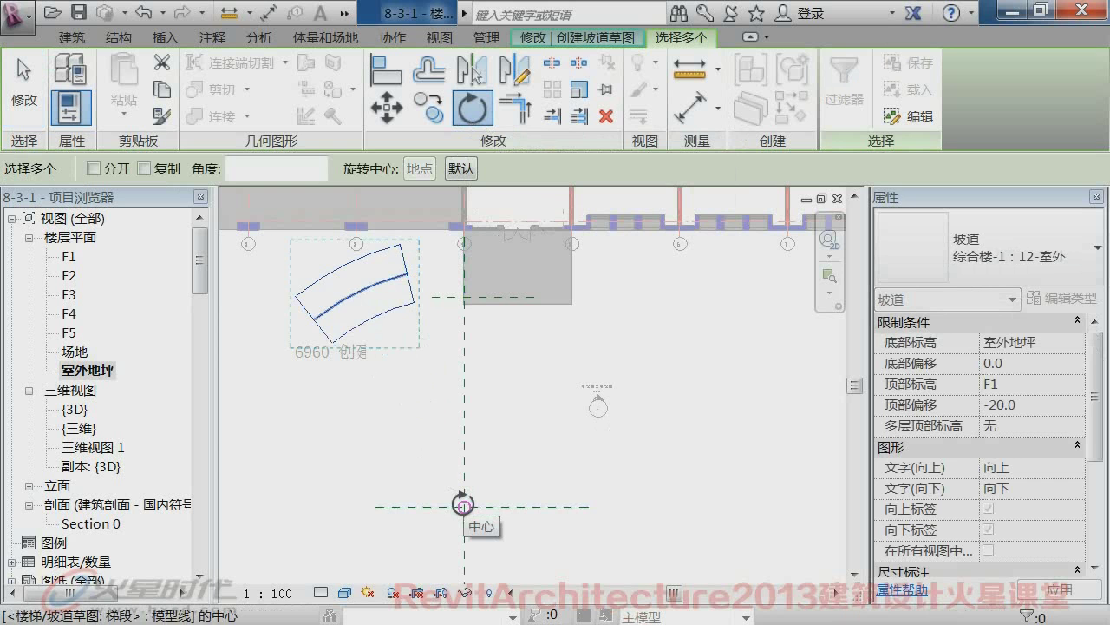
{"action": "left_click", "coordinate": [464, 506]}
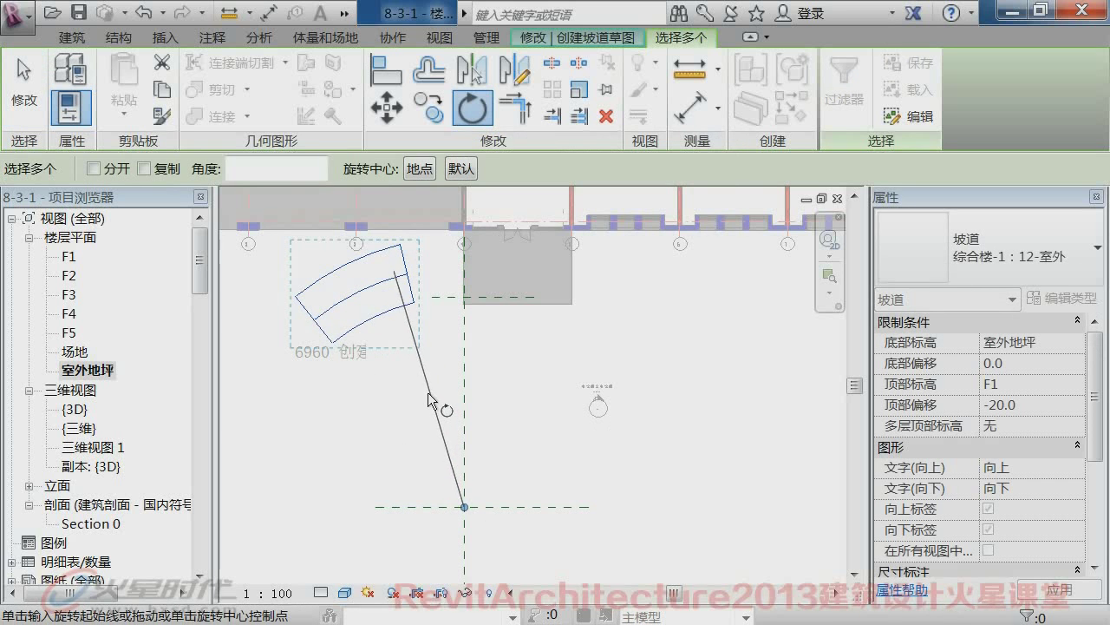
{"action": "left_click", "coordinate": [403, 261]}
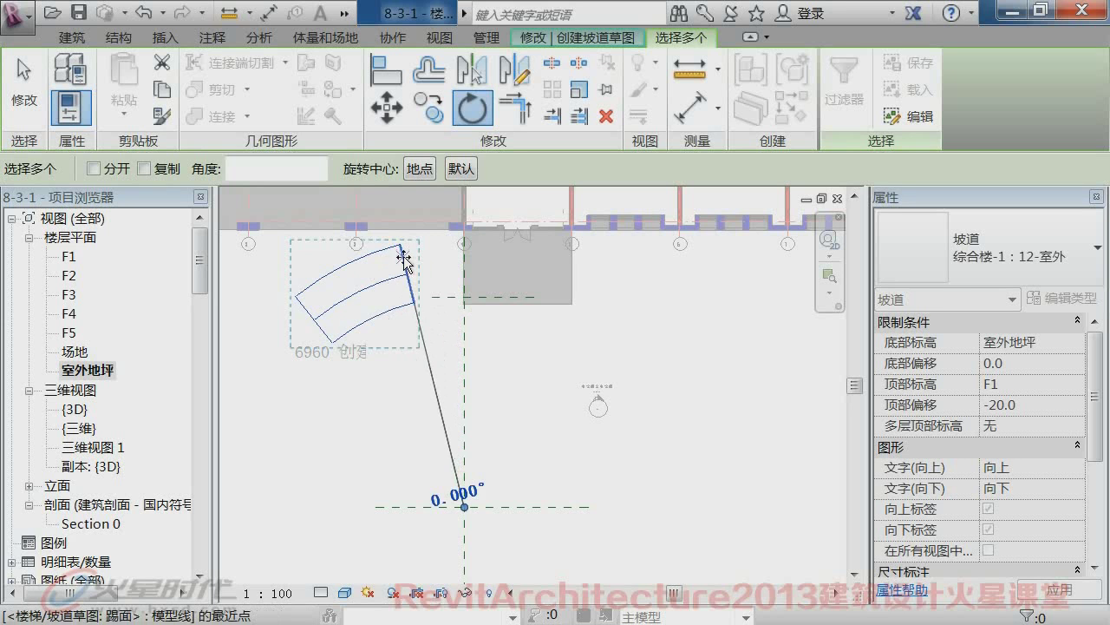
{"action": "left_click", "coordinate": [467, 264]}
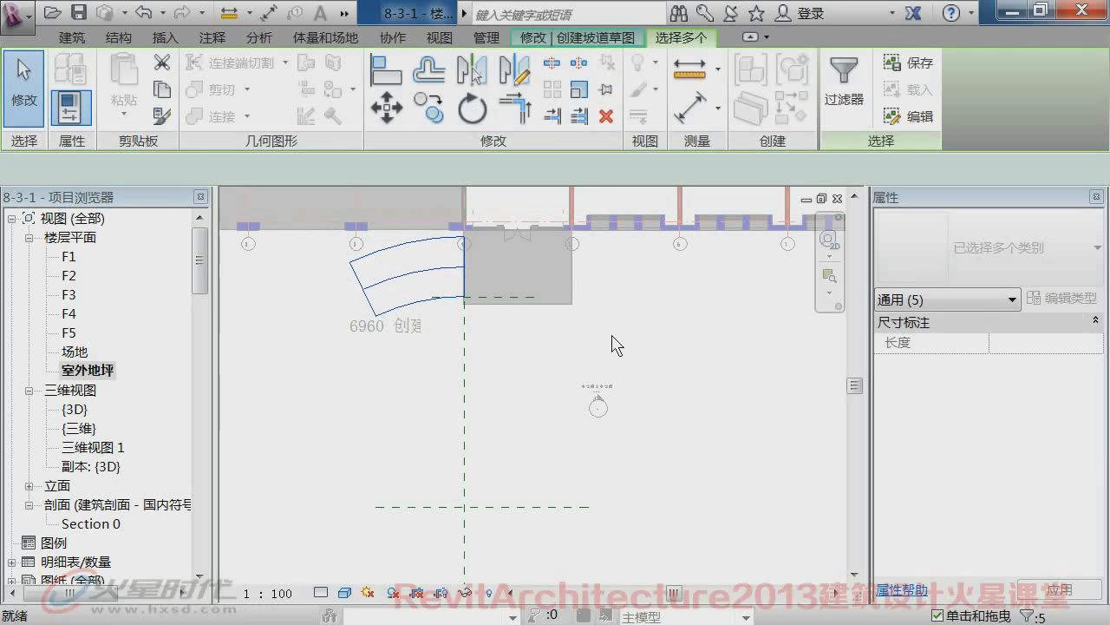
{"action": "key", "text": "Escape"}
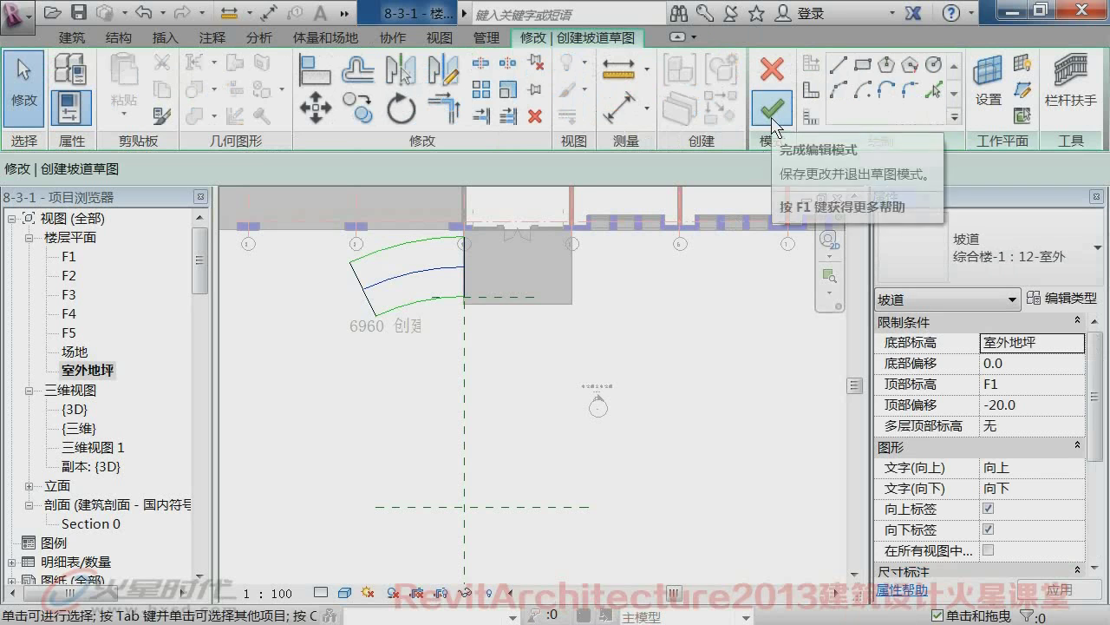
{"action": "left_click", "coordinate": [773, 117]}
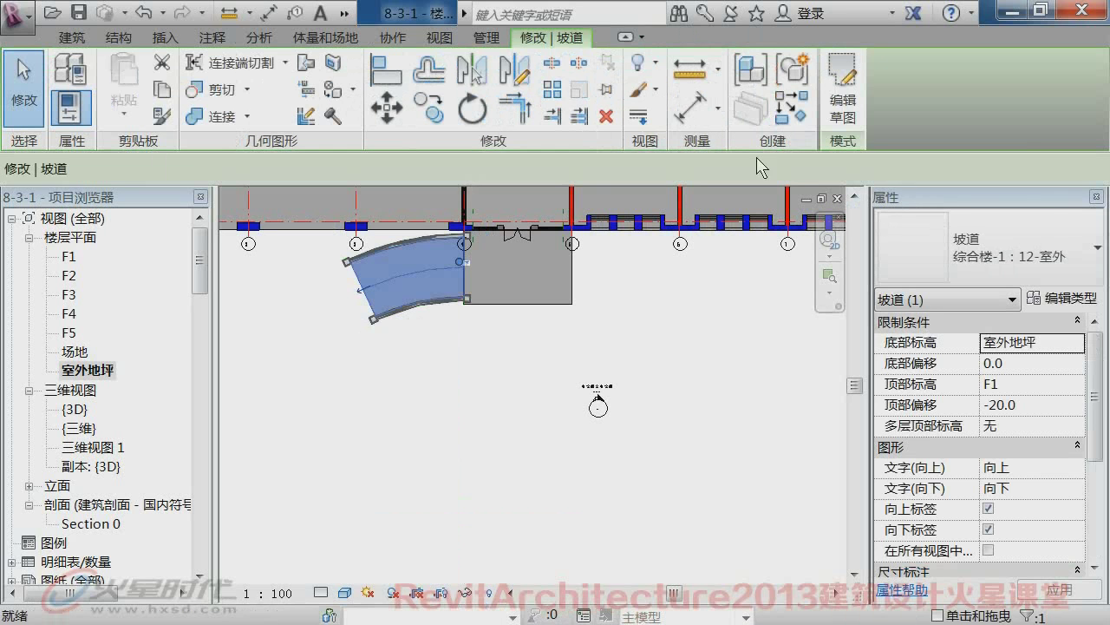
{"action": "left_click", "coordinate": [442, 395]}
- Mirror a copy of the curved ramp and its railings about the entrance door's centreline to the slab's opposite side
{"action": "left_click_drag", "start_coordinate": [317, 241], "coordinate": [473, 317]}
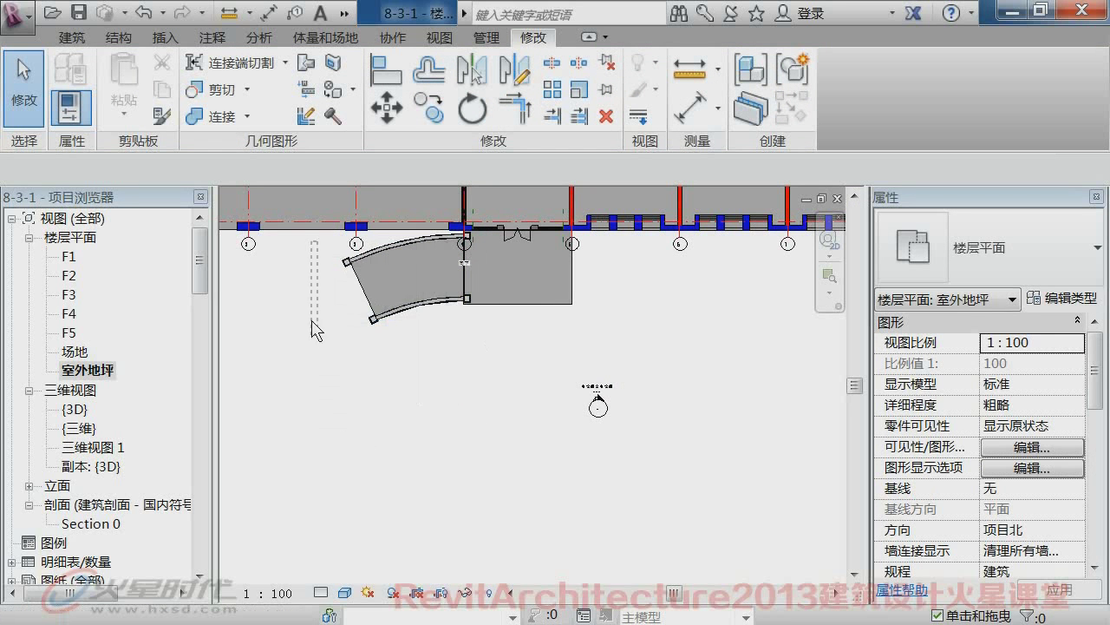
{"action": "left_click_drag", "start_coordinate": [335, 235], "coordinate": [345, 291]}
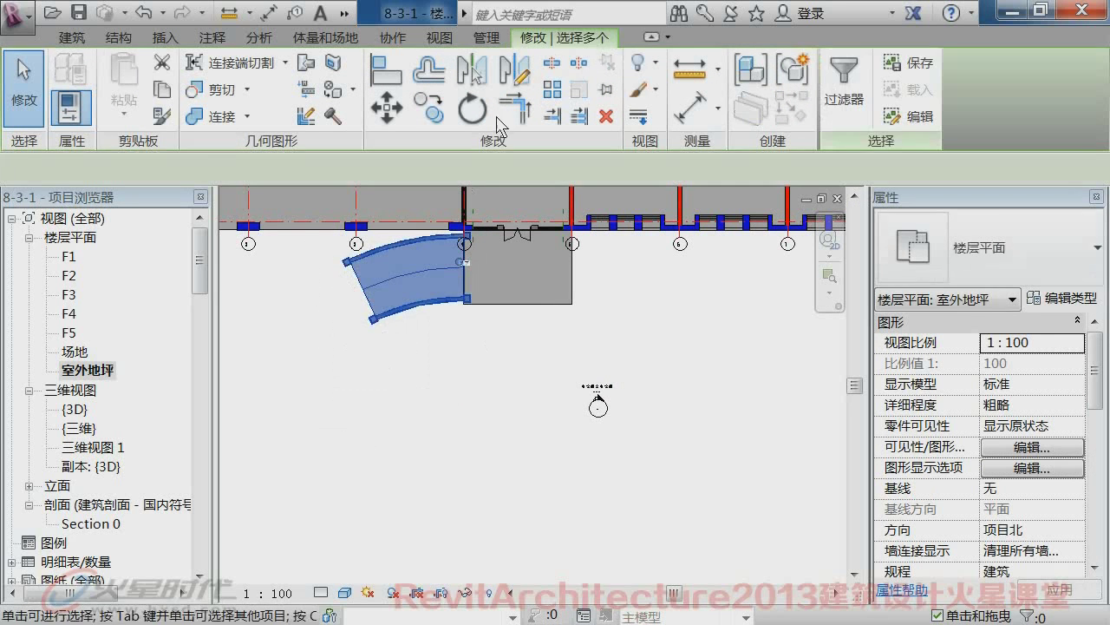
{"action": "left_click", "coordinate": [479, 89]}
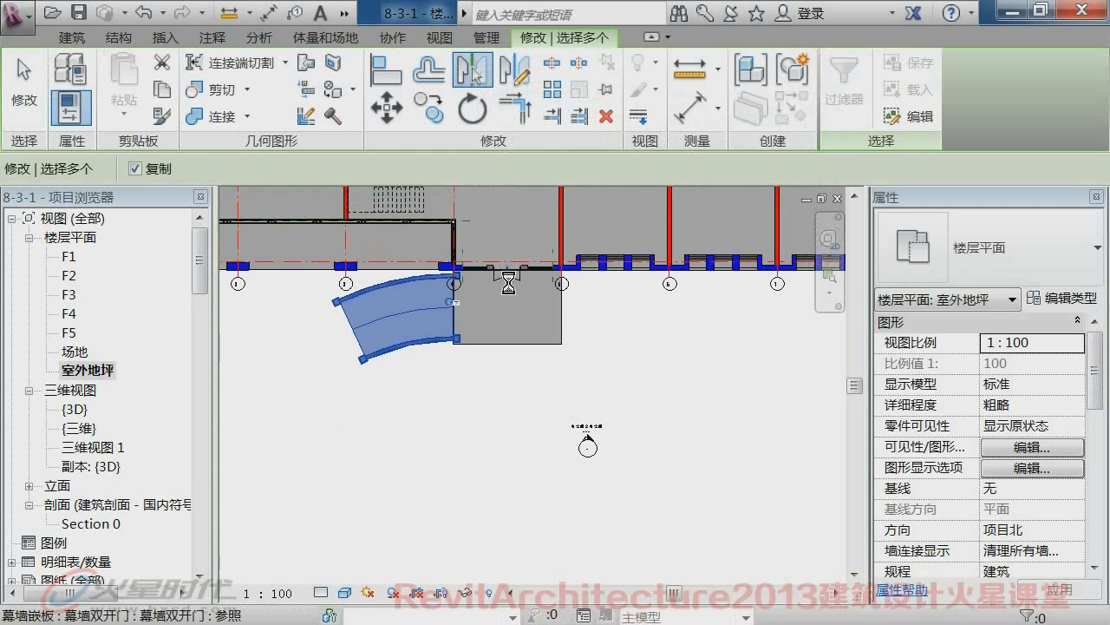
{"action": "left_click", "coordinate": [506, 441]}
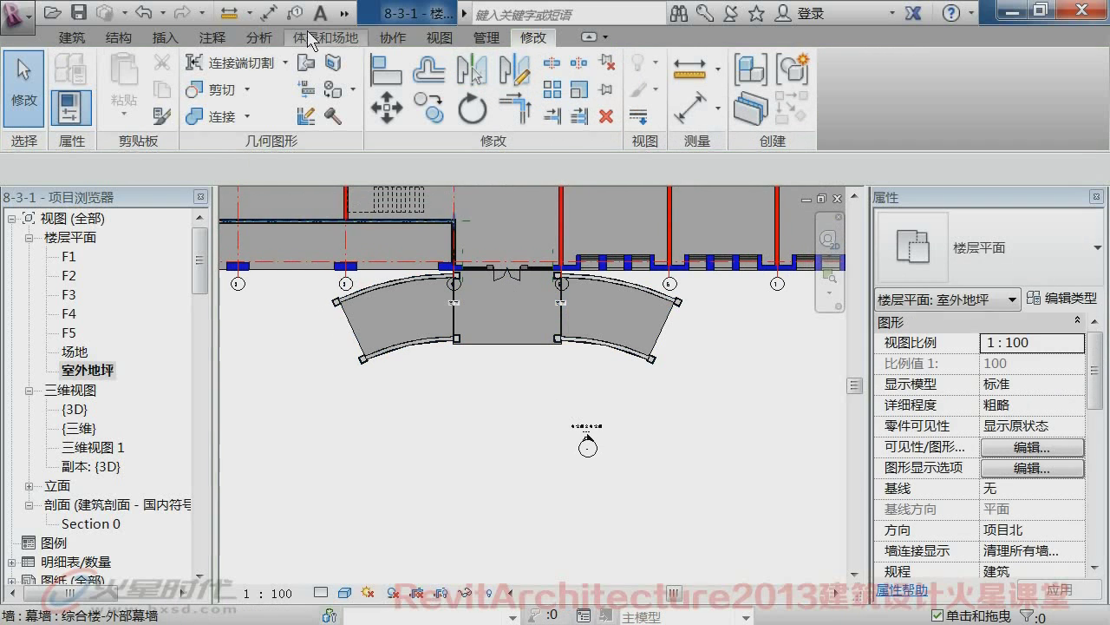
- Open the {三维} 3D view with a close-up of the two entrance ramps
{"action": "left_click", "coordinate": [344, 13]}
{"action": "left_click", "coordinate": [373, 39]}
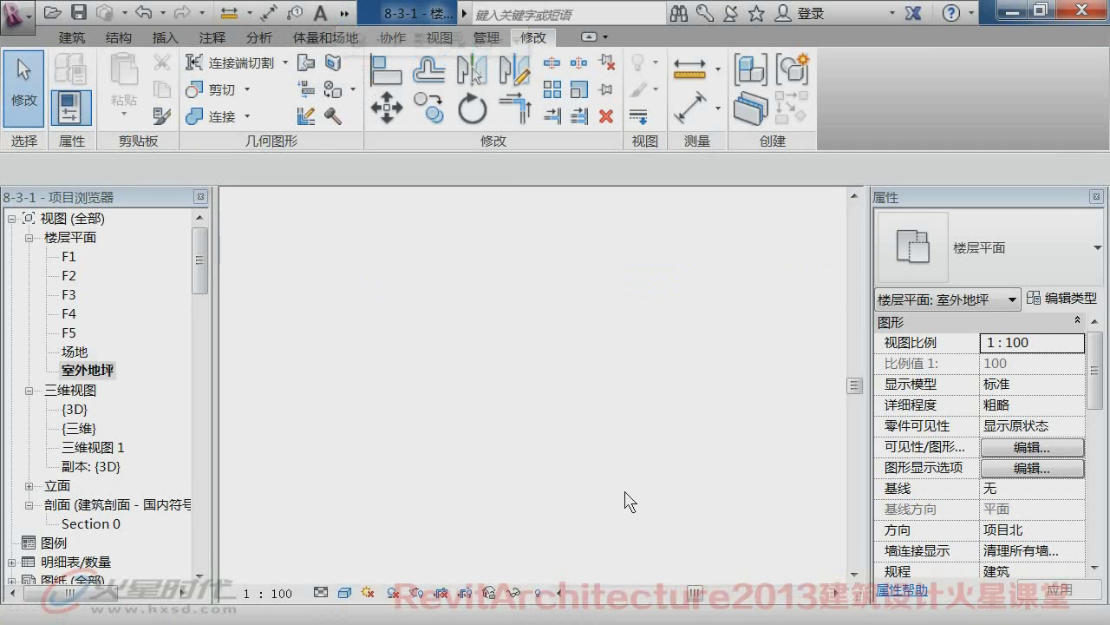
{"action": "scroll", "coordinate": [673, 490], "scroll_direction": "up", "scroll_amount": 5}
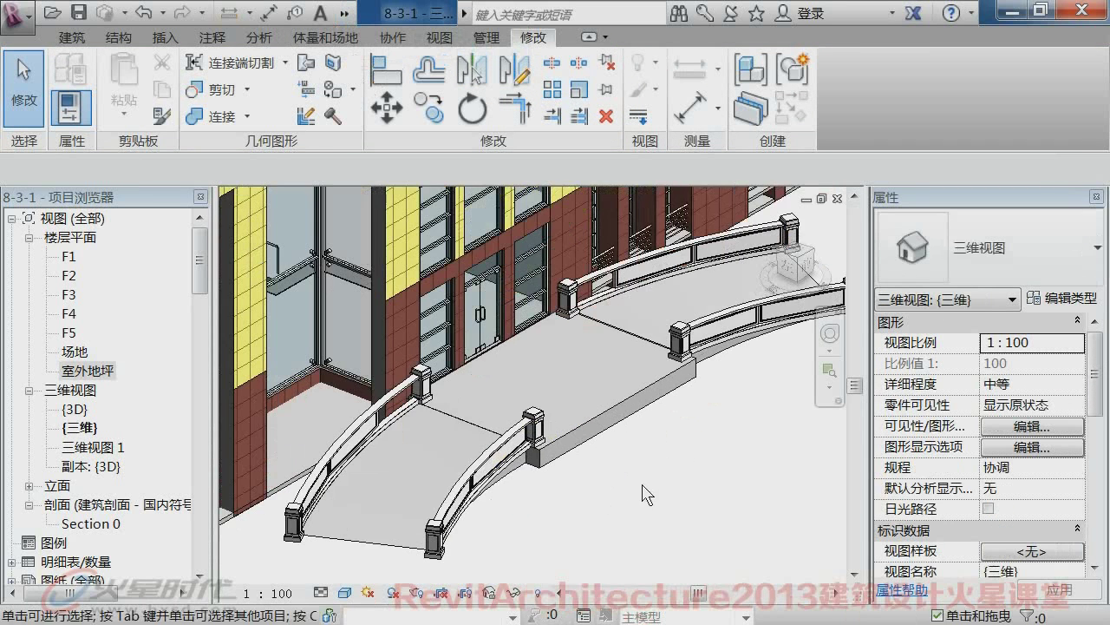
{"action": "middle_click_drag", "start_coordinate": [626, 496], "coordinate": [614, 433]}
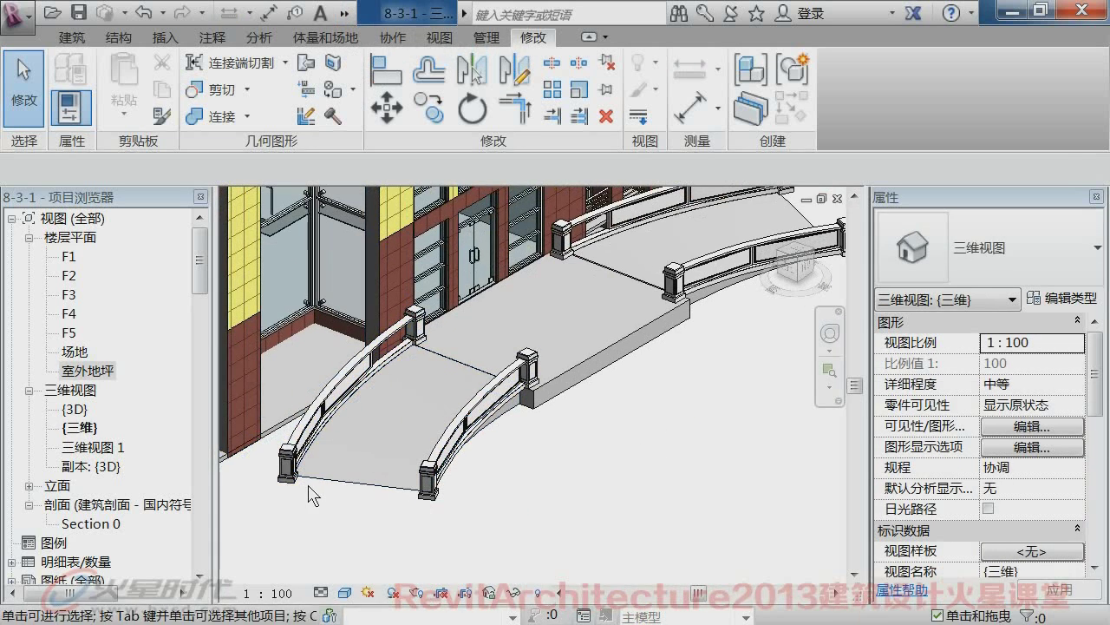
- Set the baluster pattern alignment of the ramp railing type 欧式石栏板 to 展开样式以匹配
{"action": "left_click", "coordinate": [293, 458]}
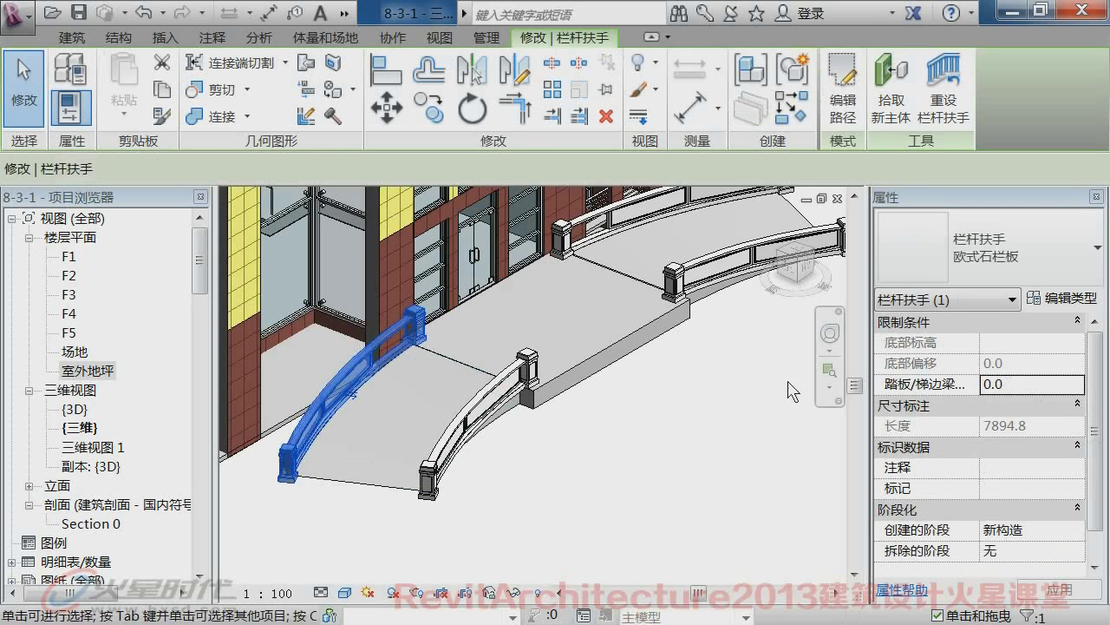
{"action": "left_click", "coordinate": [1079, 302]}
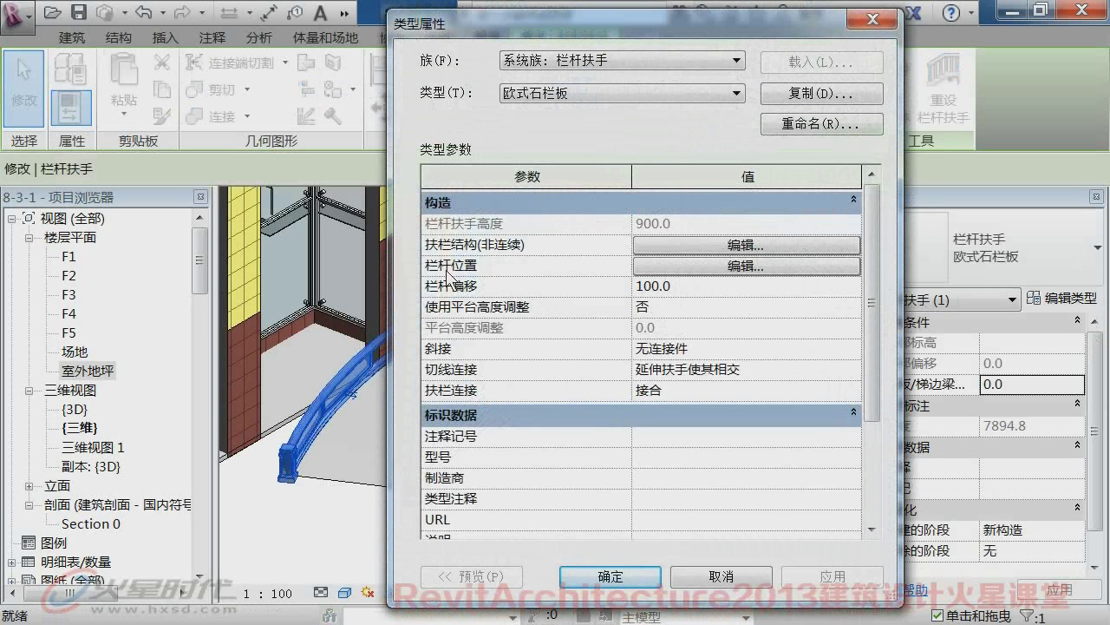
{"action": "left_click", "coordinate": [729, 266]}
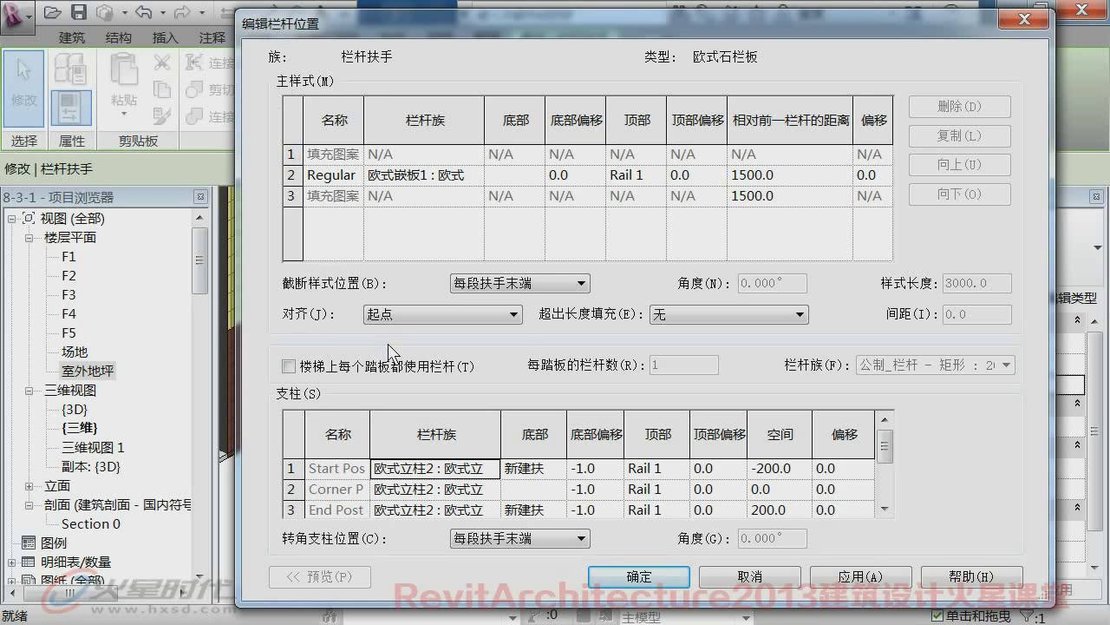
{"action": "left_click", "coordinate": [453, 315]}
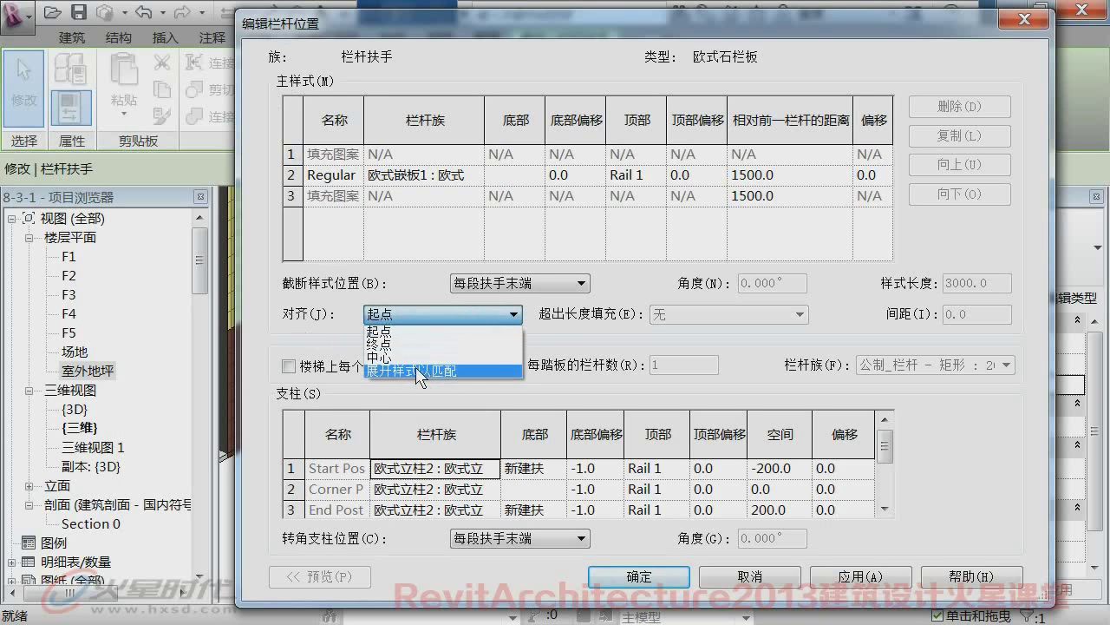
{"action": "left_click", "coordinate": [419, 373]}
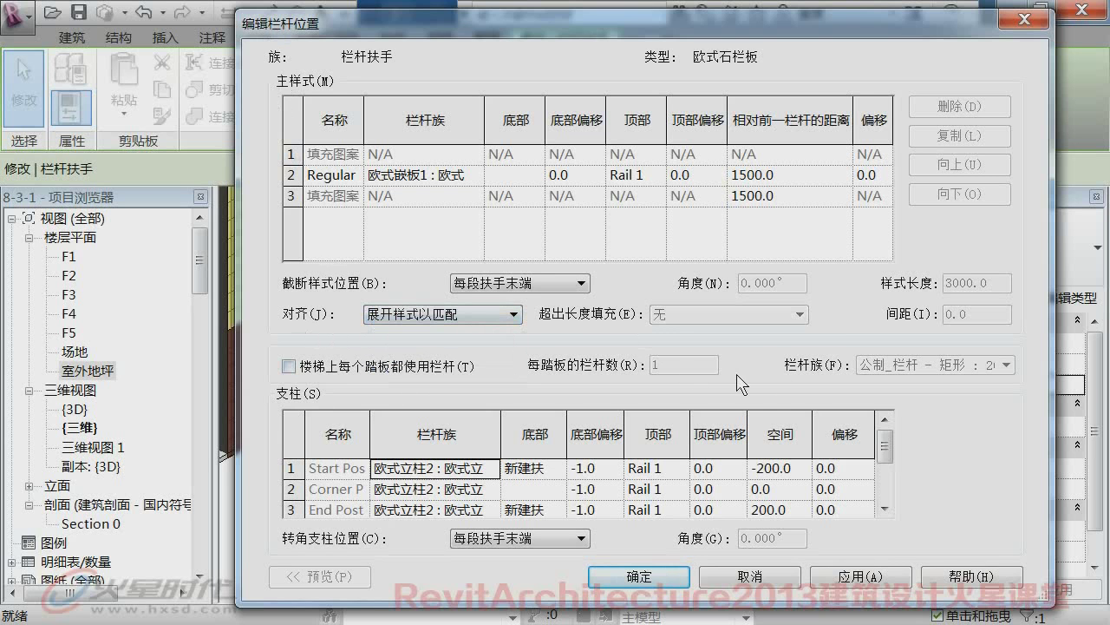
- Set the End Post baluster family of the railing type to 无 and apply the type changes to the ramp railings
{"action": "left_click", "coordinate": [420, 518]}
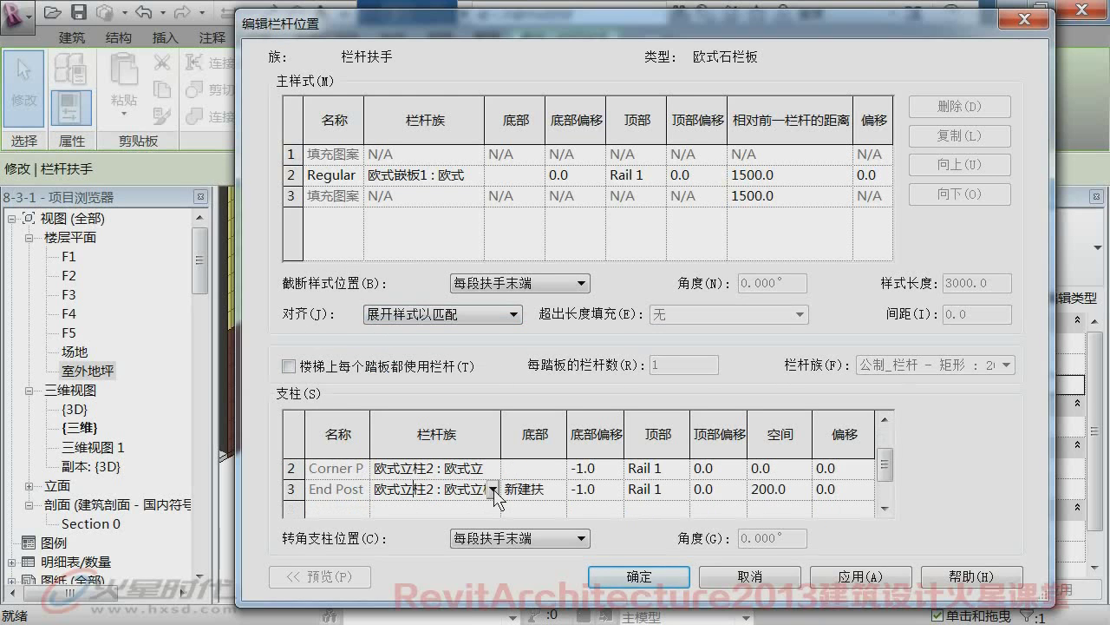
{"action": "left_click", "coordinate": [492, 491]}
{"action": "scroll", "coordinate": [482, 520], "scroll_direction": "up", "scroll_amount": 5}
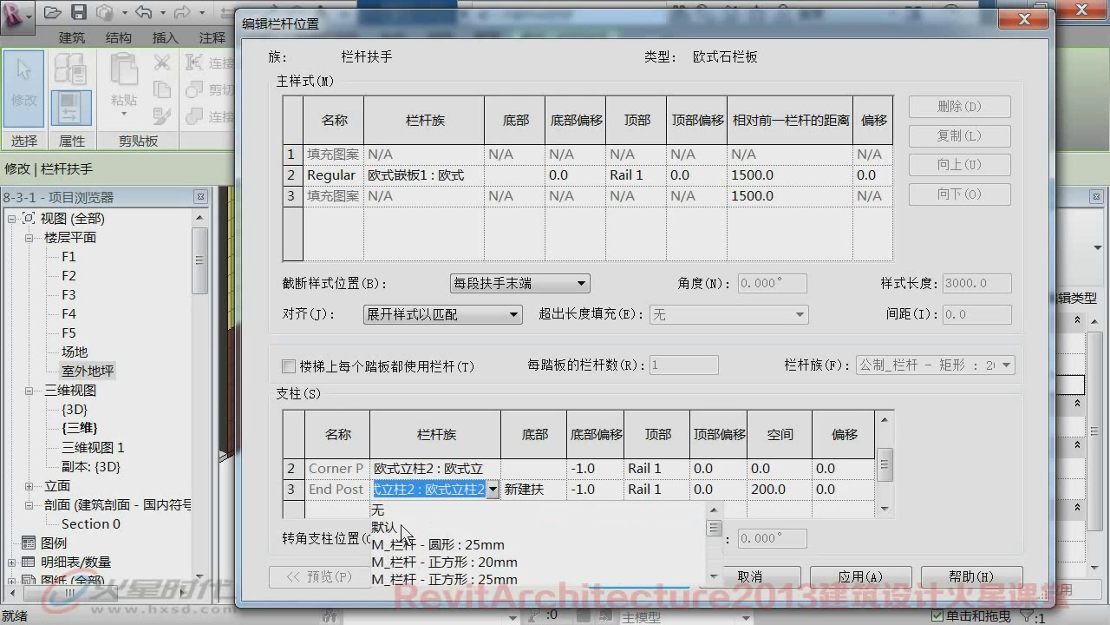
{"action": "left_click", "coordinate": [389, 508]}
{"action": "left_click", "coordinate": [642, 576]}
{"action": "left_click", "coordinate": [611, 583]}
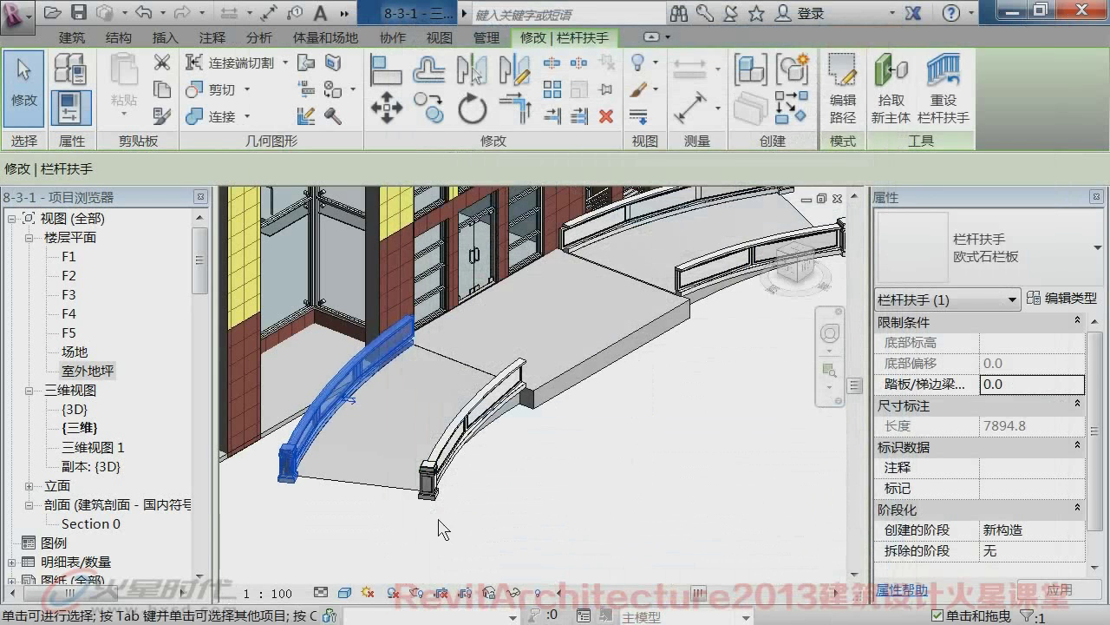
{"action": "left_click", "coordinate": [599, 511]}
{"action": "middle_click_drag", "start_coordinate": [602, 436], "coordinate": [444, 321], "text": "shift"}
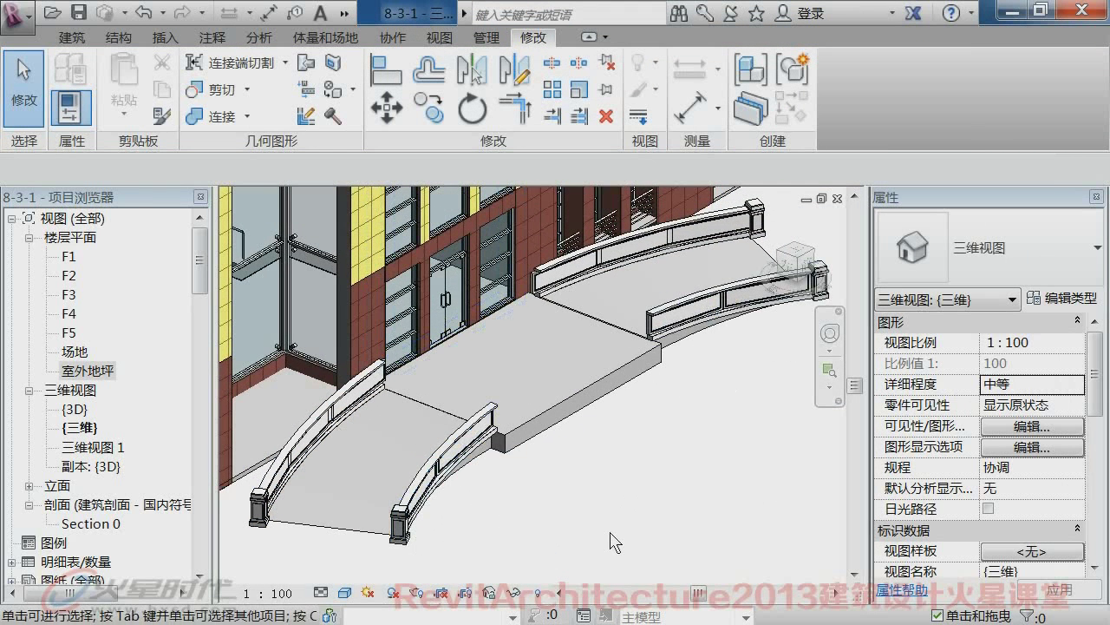